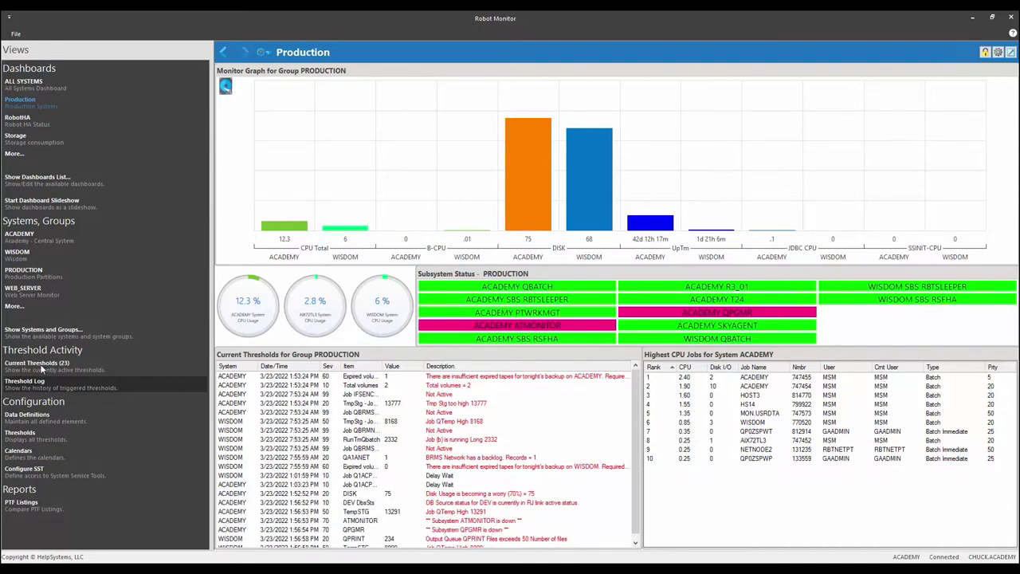
- Review the currently active thresholds and their system filter choices, keeping No Filter, and view the log of triggered thresholds
{"action": "left_click", "coordinate": [40, 363]}
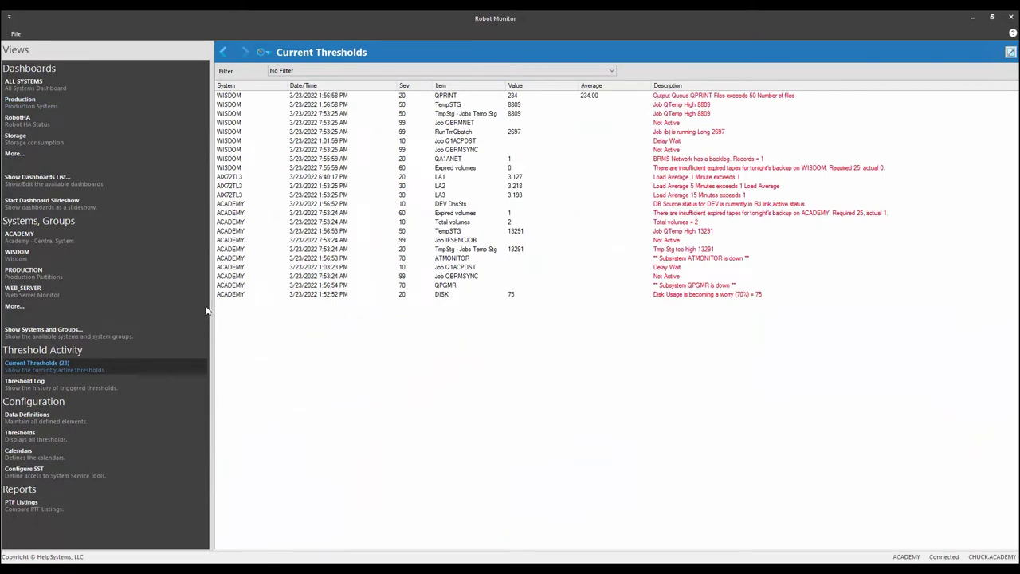
{"action": "left_click", "coordinate": [311, 71]}
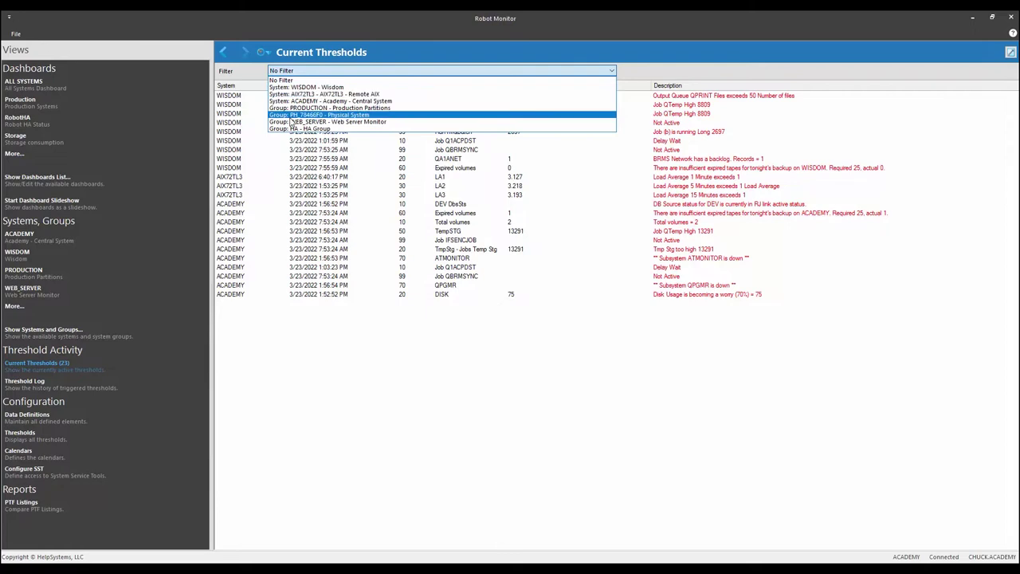
{"action": "left_click", "coordinate": [282, 81]}
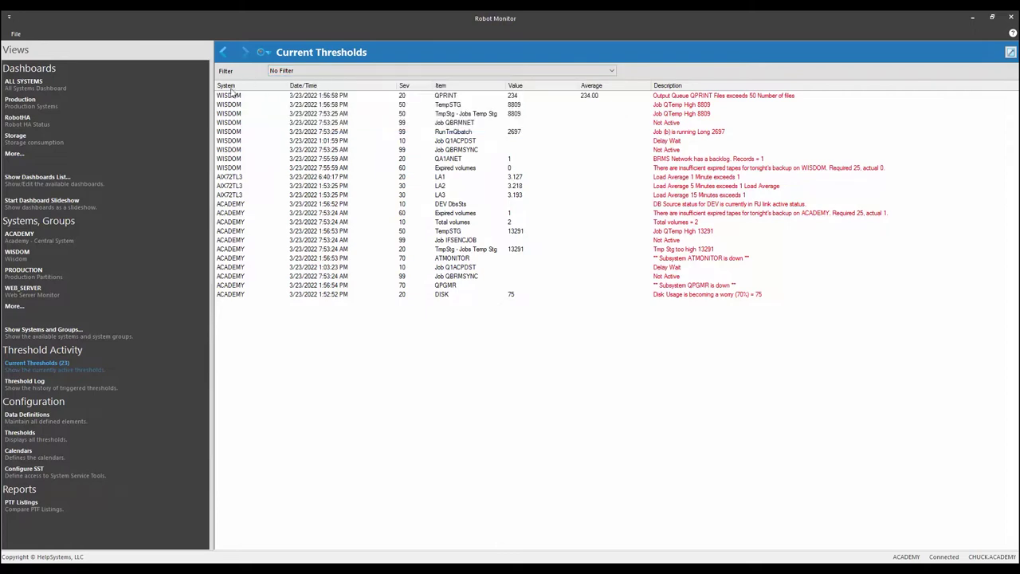
{"action": "left_click", "coordinate": [42, 386]}
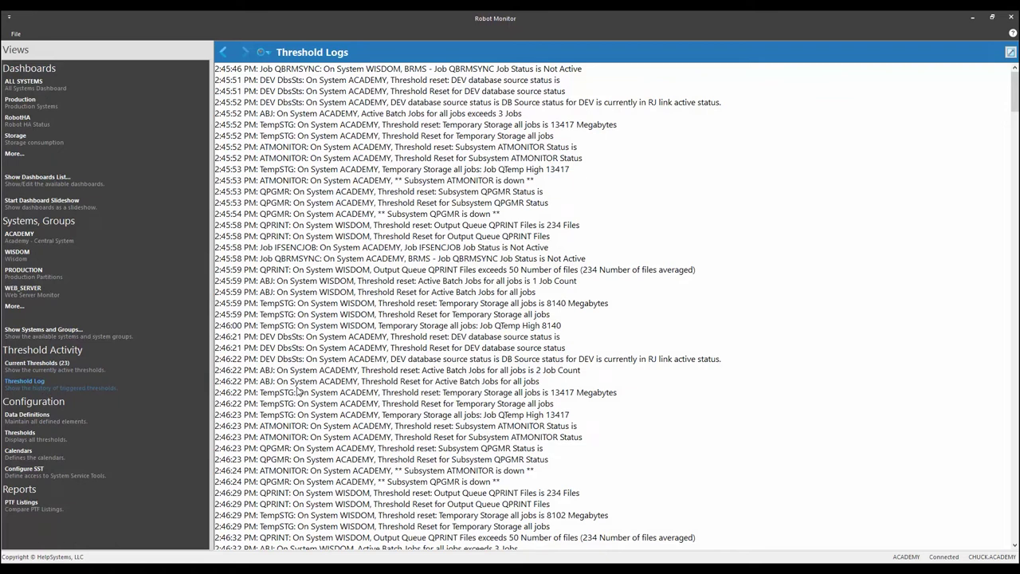
- Display the configured thresholds and filter the list to the DISK type
{"action": "left_click", "coordinate": [20, 443]}
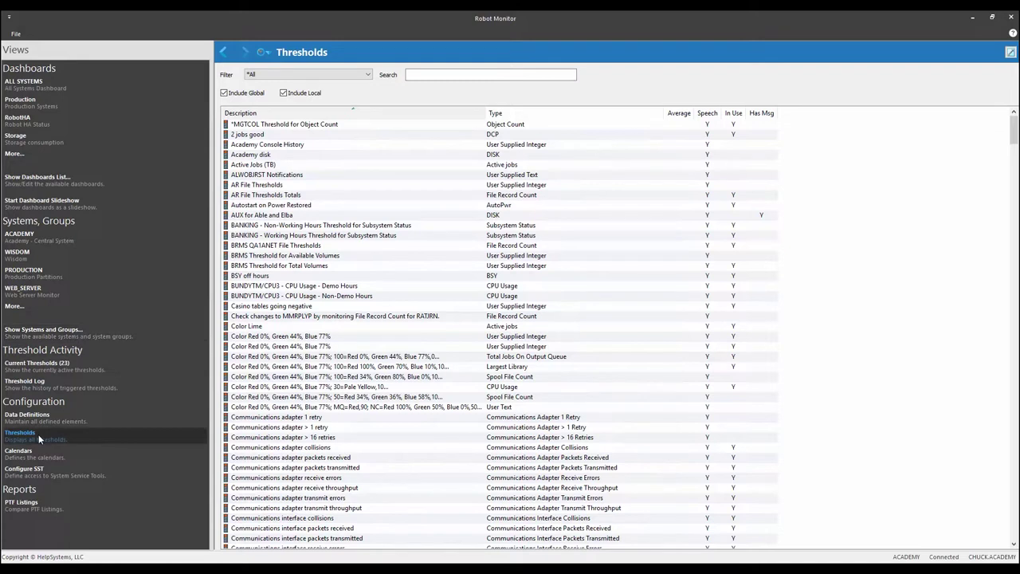
{"action": "left_click", "coordinate": [444, 75]}
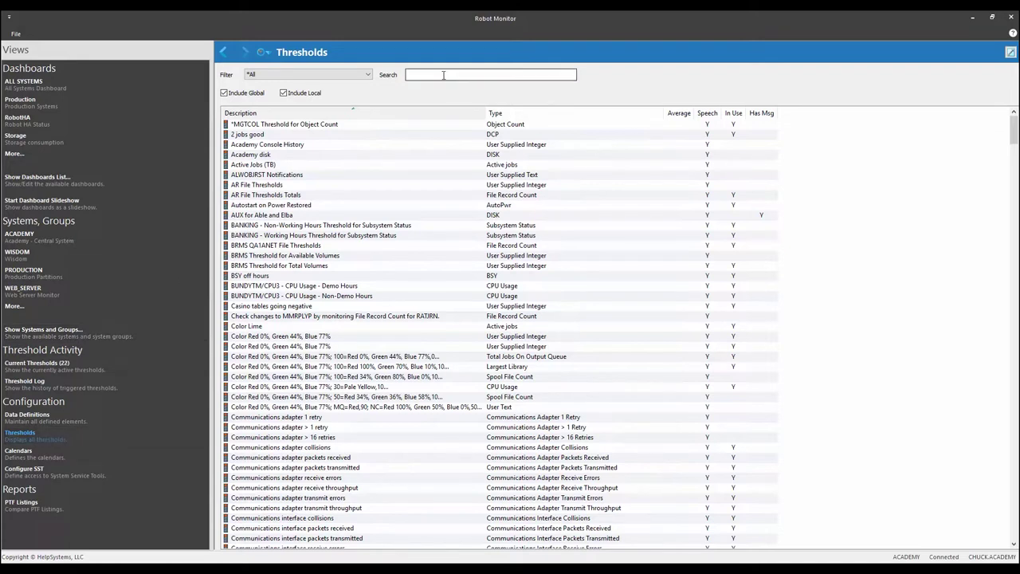
{"action": "left_click", "coordinate": [368, 75]}
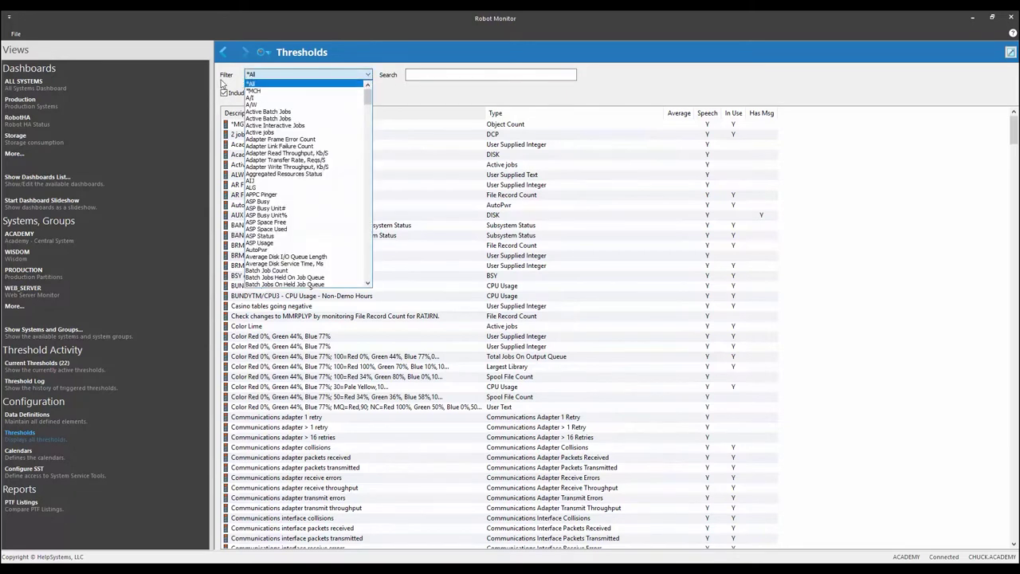
{"action": "left_click_drag", "start_coordinate": [370, 104], "coordinate": [377, 142]}
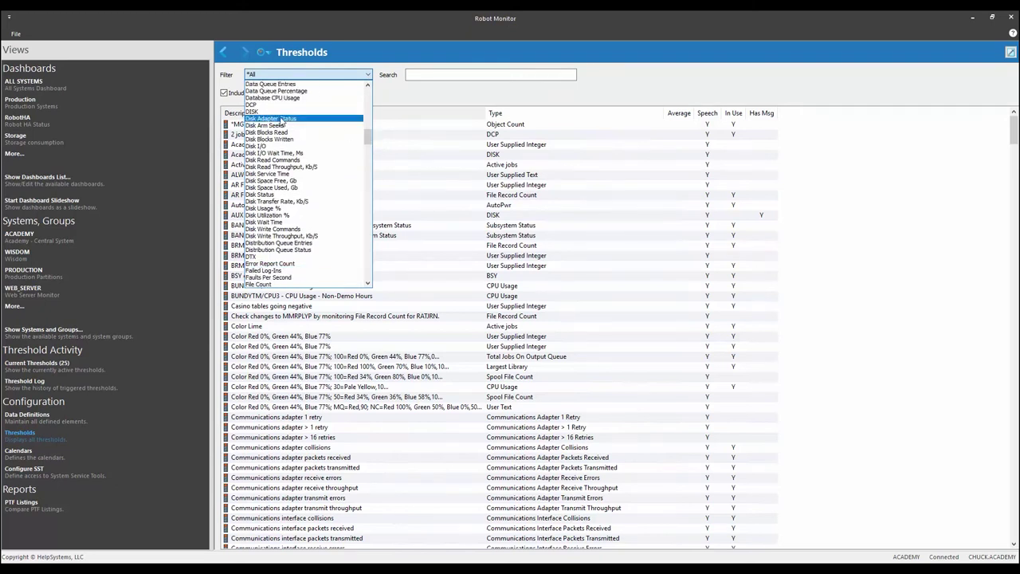
{"action": "left_click", "coordinate": [268, 112]}
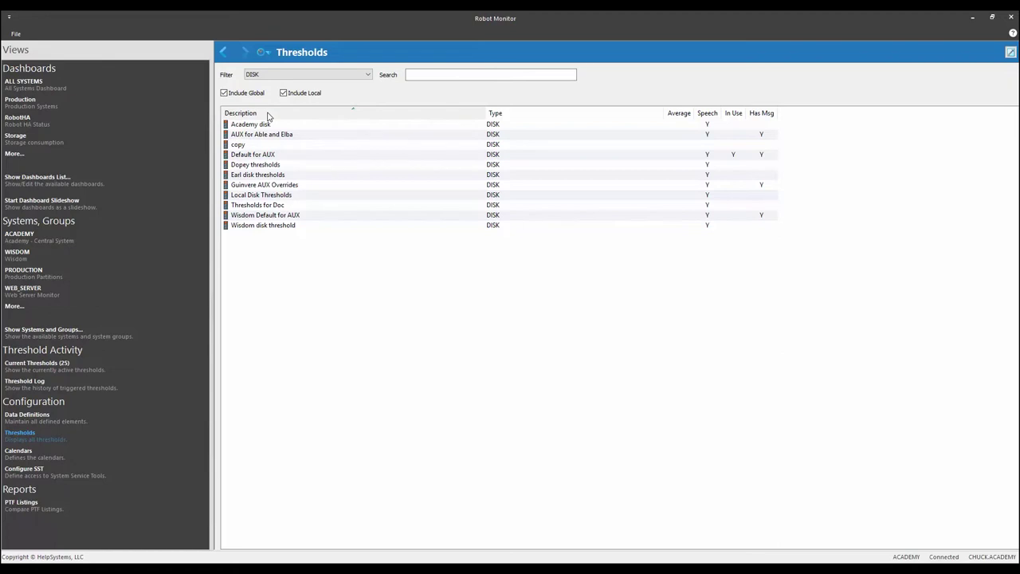
- Open the properties of the DISK element on the ACADEMY system and show its default global threshold
{"action": "left_click", "coordinate": [32, 236]}
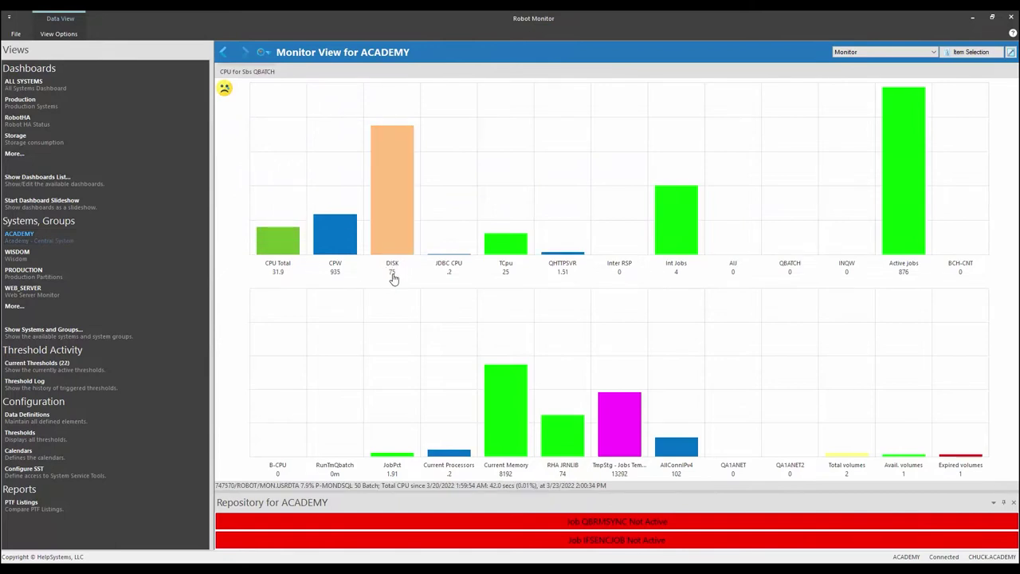
{"action": "mouse_move", "coordinate": [392, 277]}
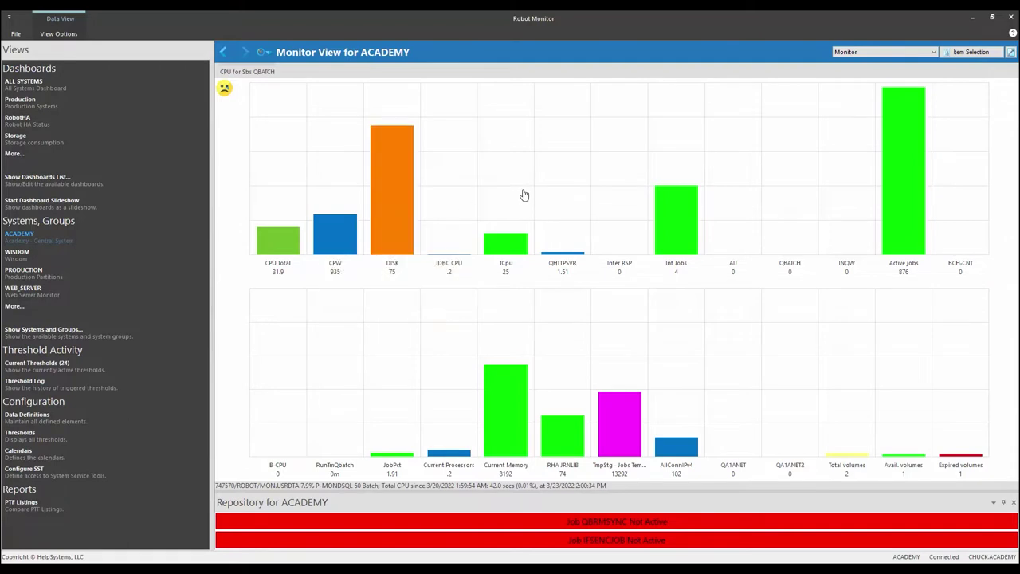
{"action": "right_click", "coordinate": [386, 197]}
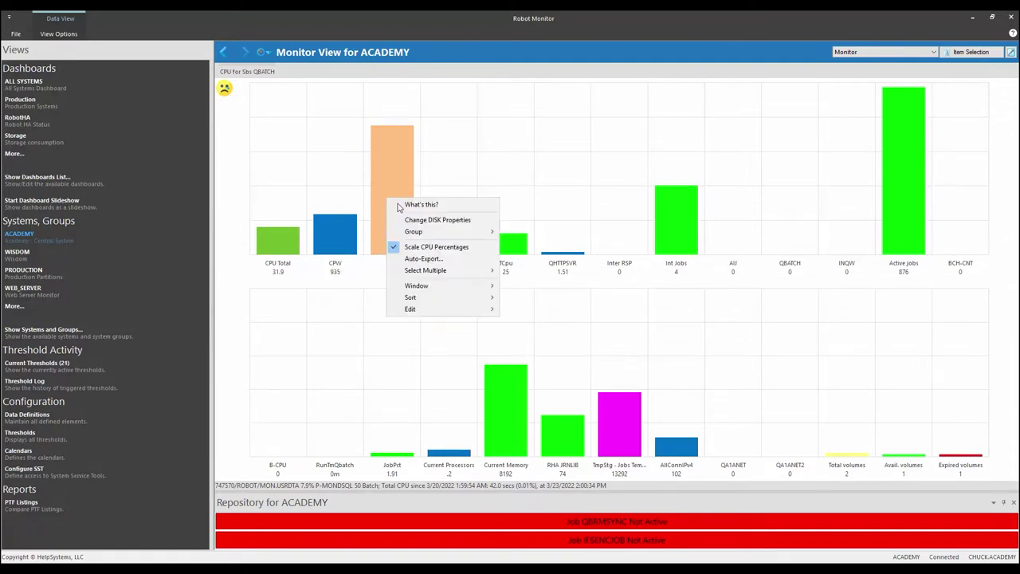
{"action": "left_click", "coordinate": [405, 223]}
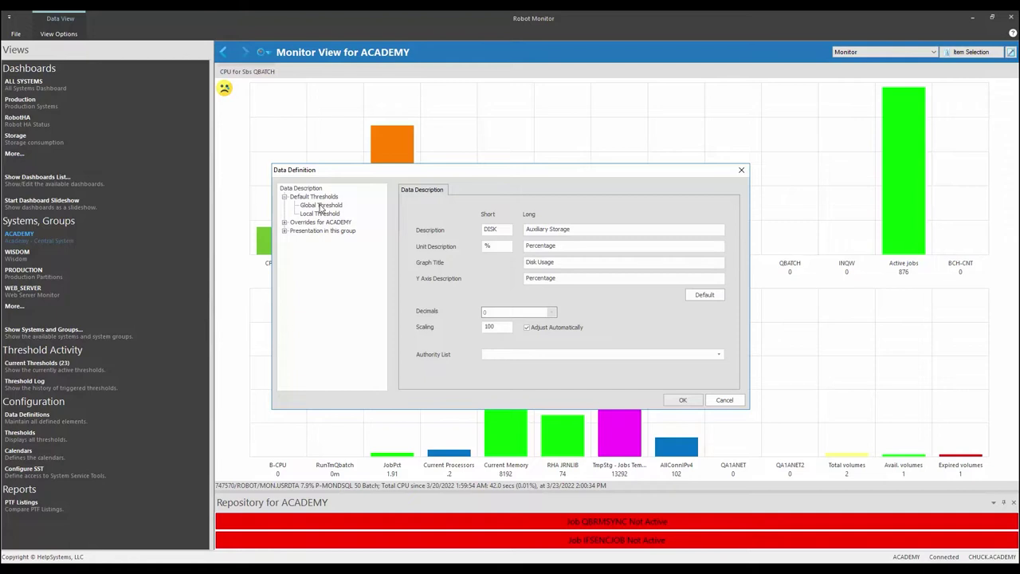
{"action": "left_click", "coordinate": [321, 206]}
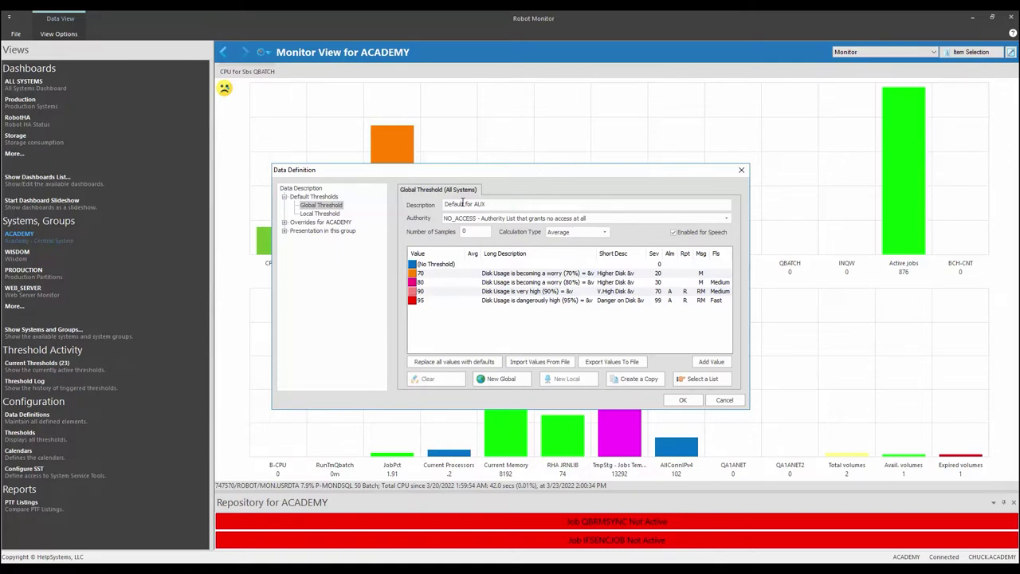
- Examine the global threshold's number of samples and the available calculation types
{"action": "double_click", "coordinate": [467, 231]}
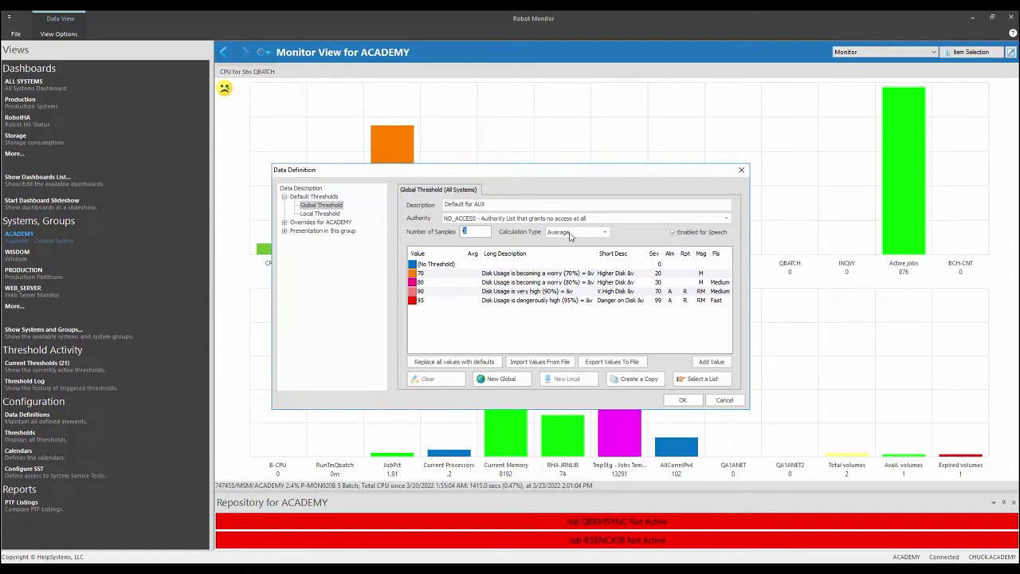
{"action": "left_click", "coordinate": [570, 233]}
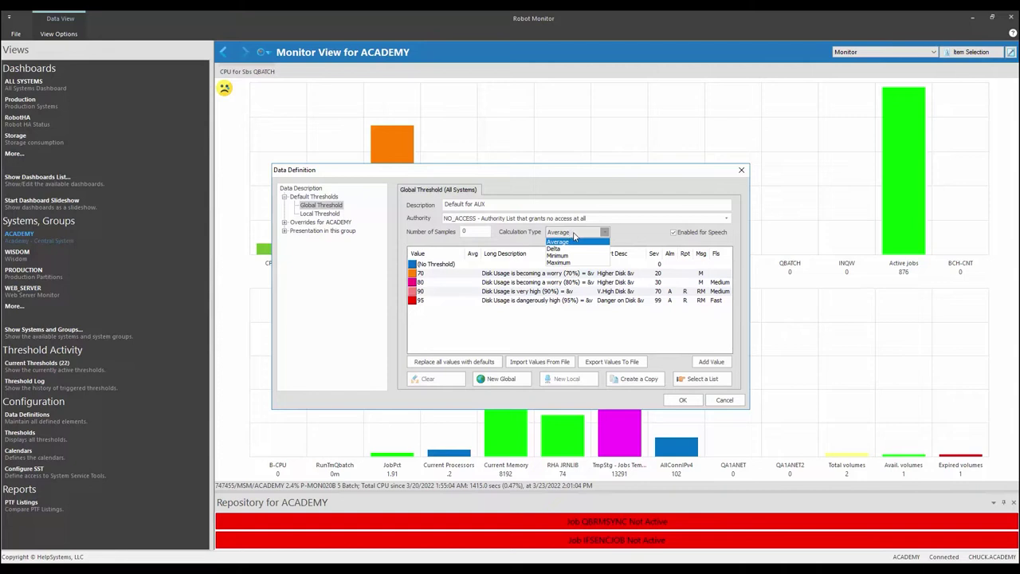
{"action": "left_click", "coordinate": [639, 240]}
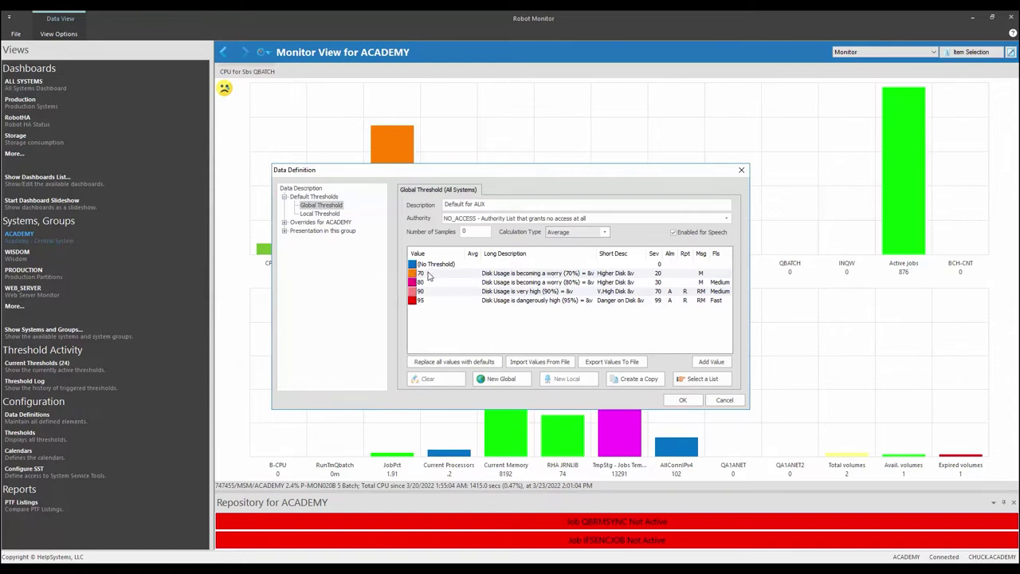
- Open the detail record of the 95 threshold value and examine its short translation, substitution variables and color choices
{"action": "double_click", "coordinate": [427, 303]}
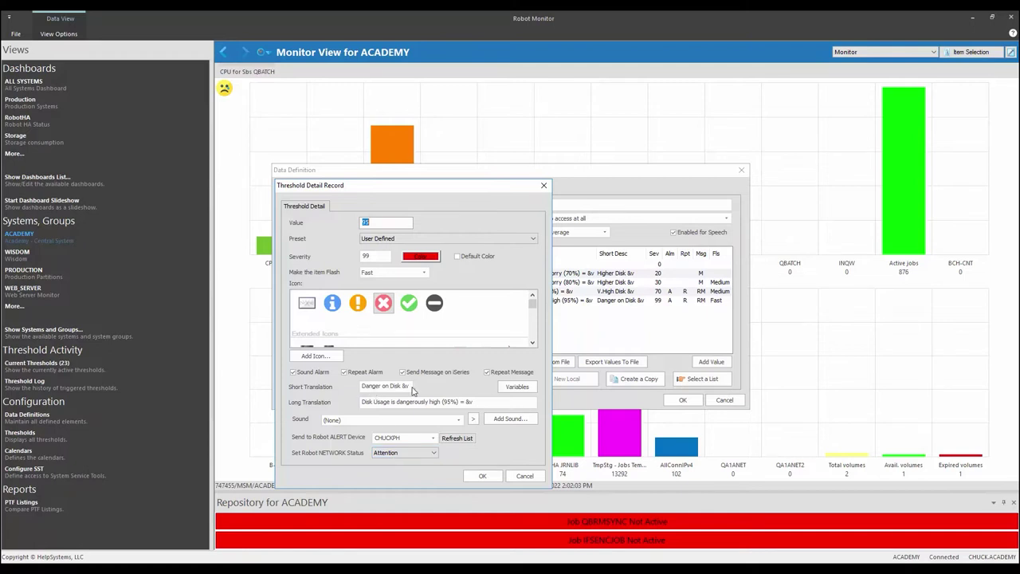
{"action": "left_click_drag", "start_coordinate": [412, 389], "coordinate": [358, 387]}
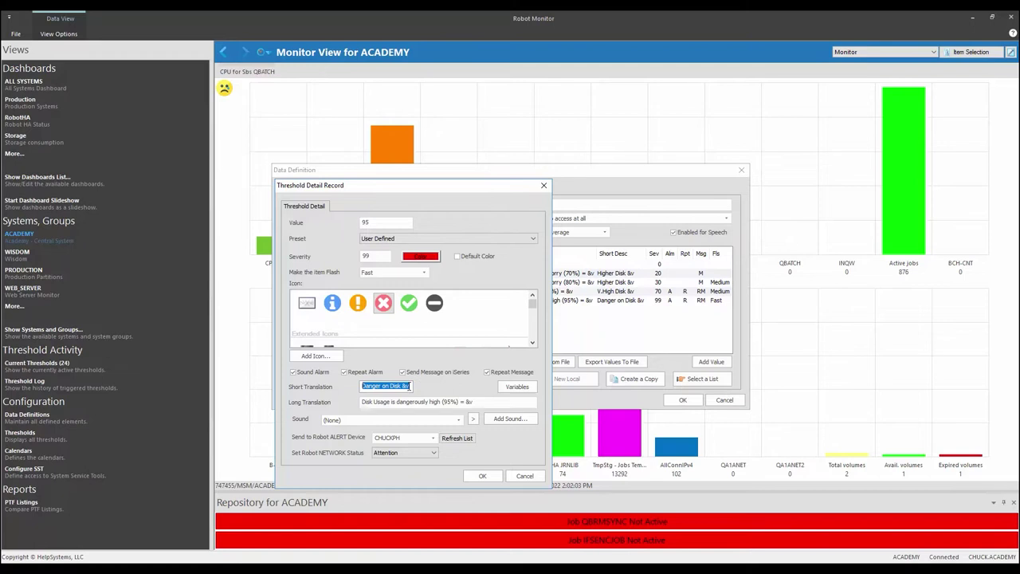
{"action": "left_click", "coordinate": [517, 386]}
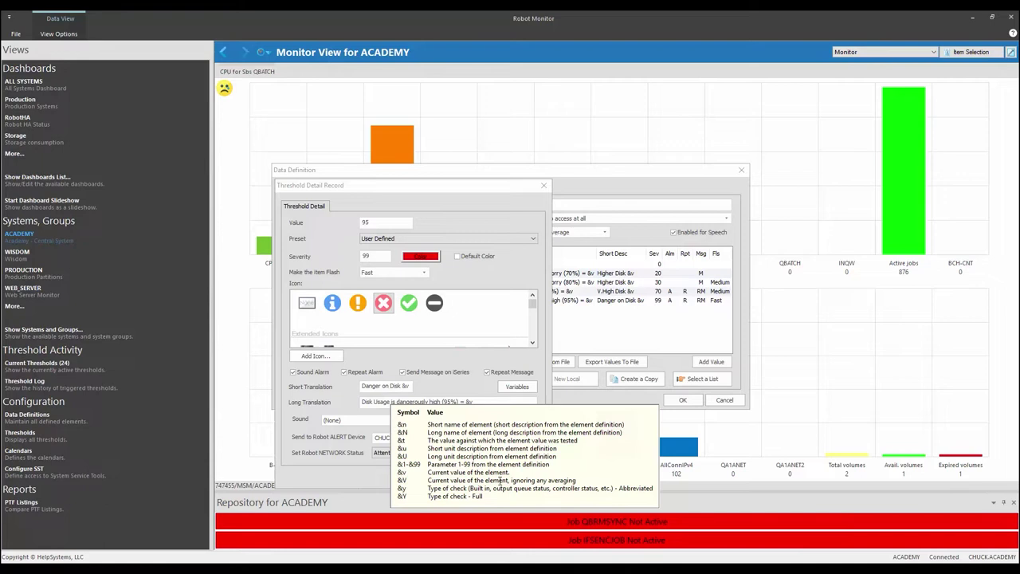
{"action": "left_click", "coordinate": [389, 359]}
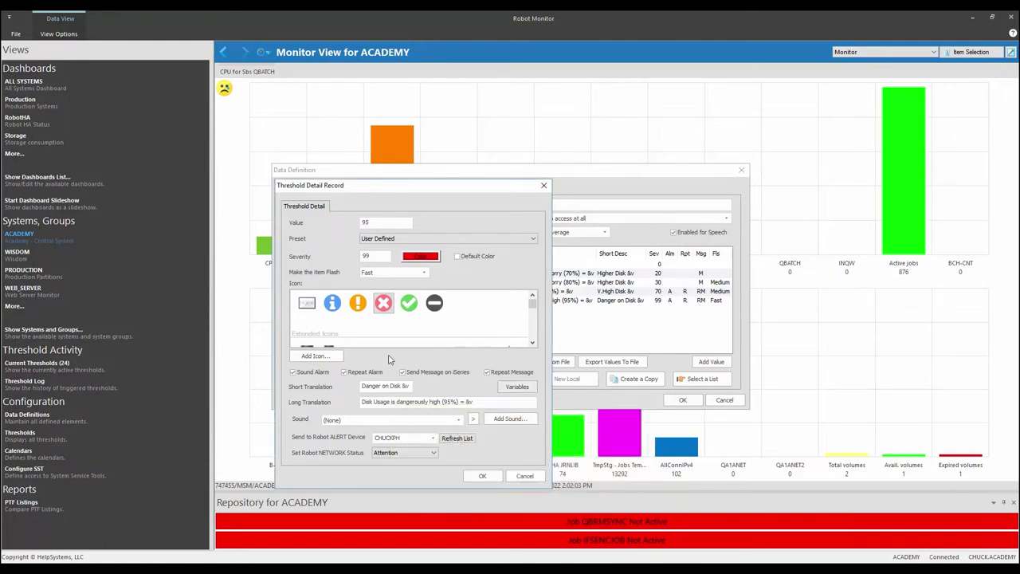
{"action": "left_click", "coordinate": [422, 256]}
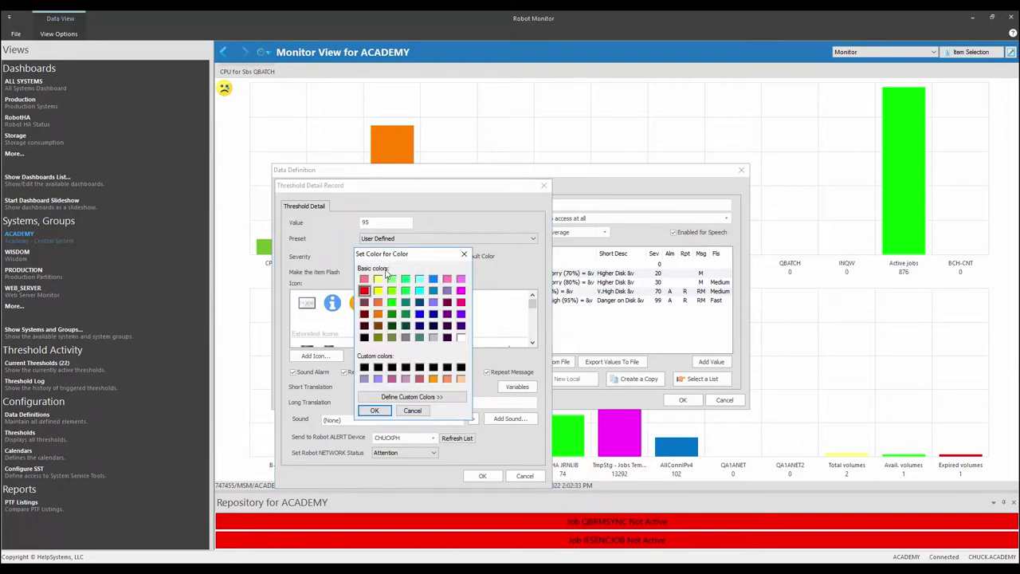
{"action": "left_click", "coordinate": [405, 411]}
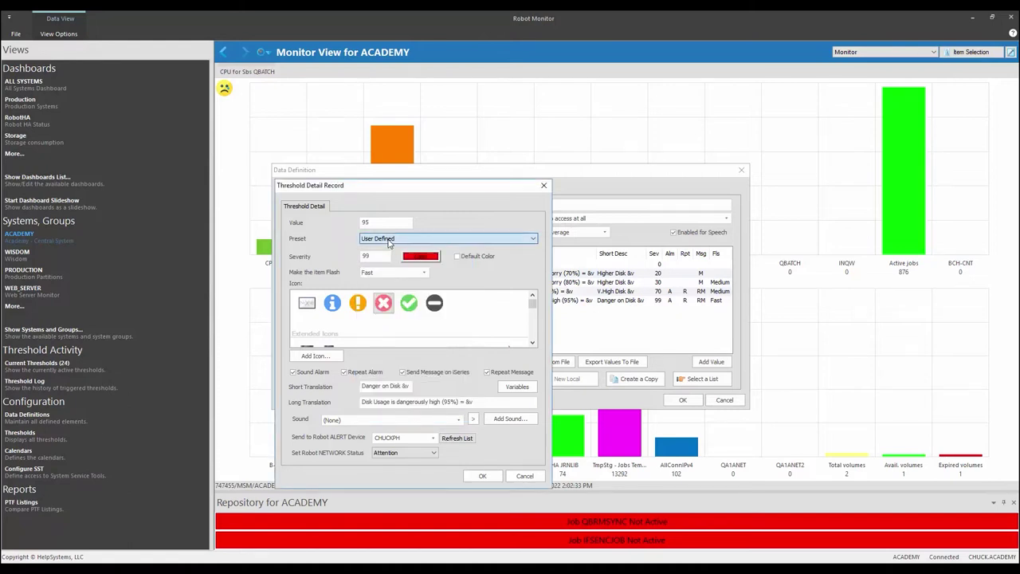
- Try the Critical preset on the 95 threshold value and return the preset to User Defined
{"action": "left_click", "coordinate": [390, 238]}
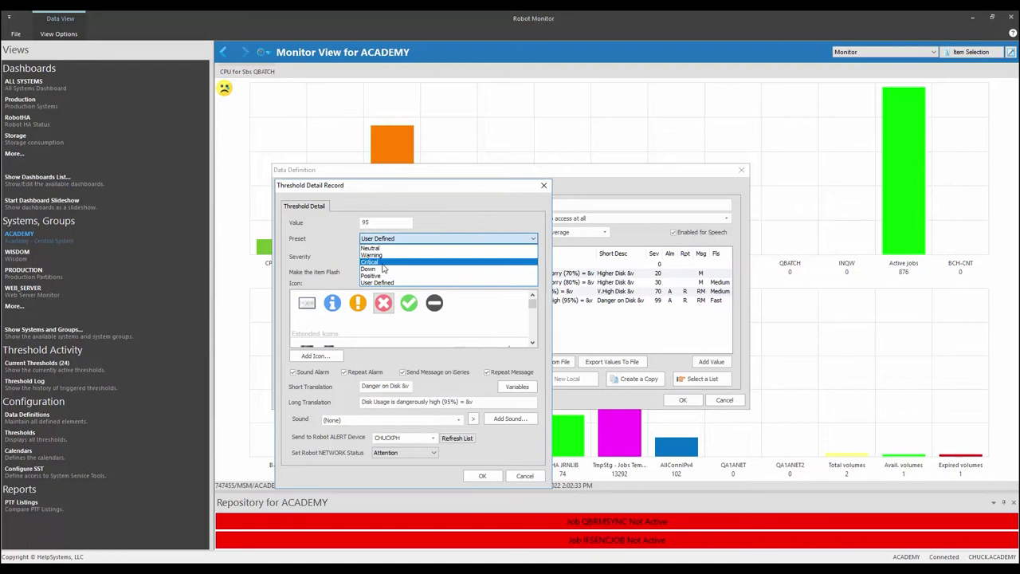
{"action": "left_click", "coordinate": [385, 261]}
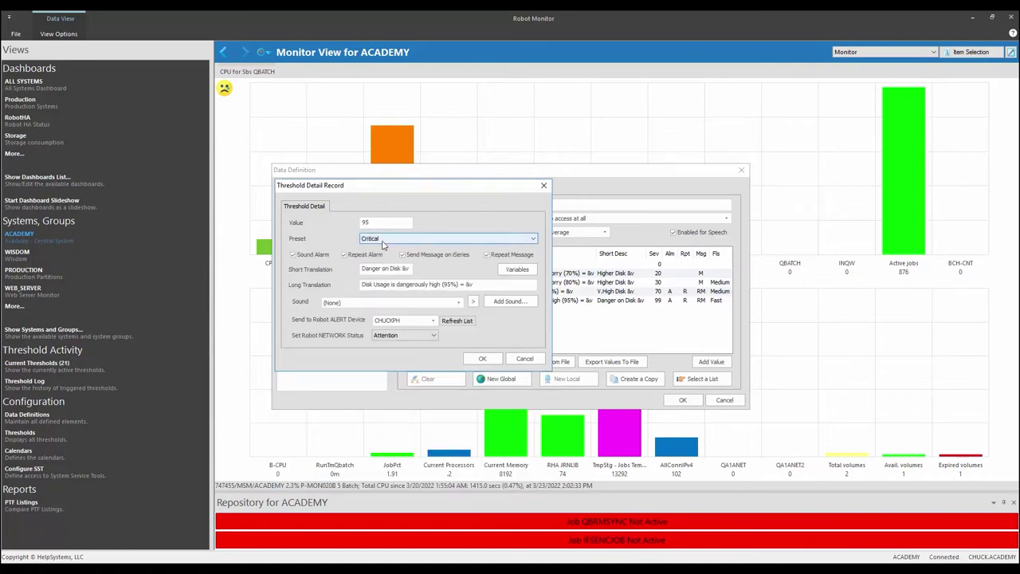
{"action": "left_click", "coordinate": [383, 241]}
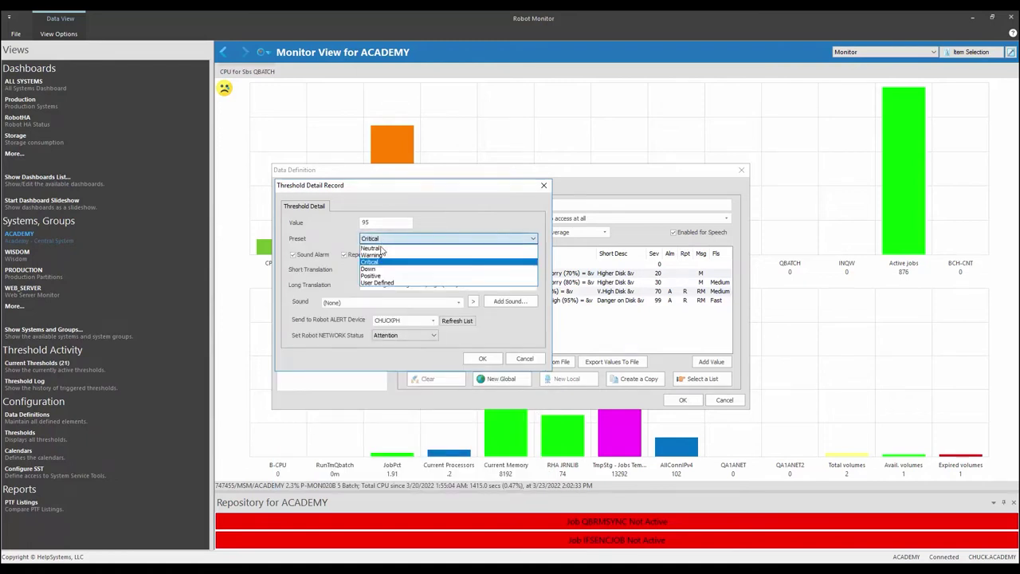
{"action": "left_click", "coordinate": [381, 283]}
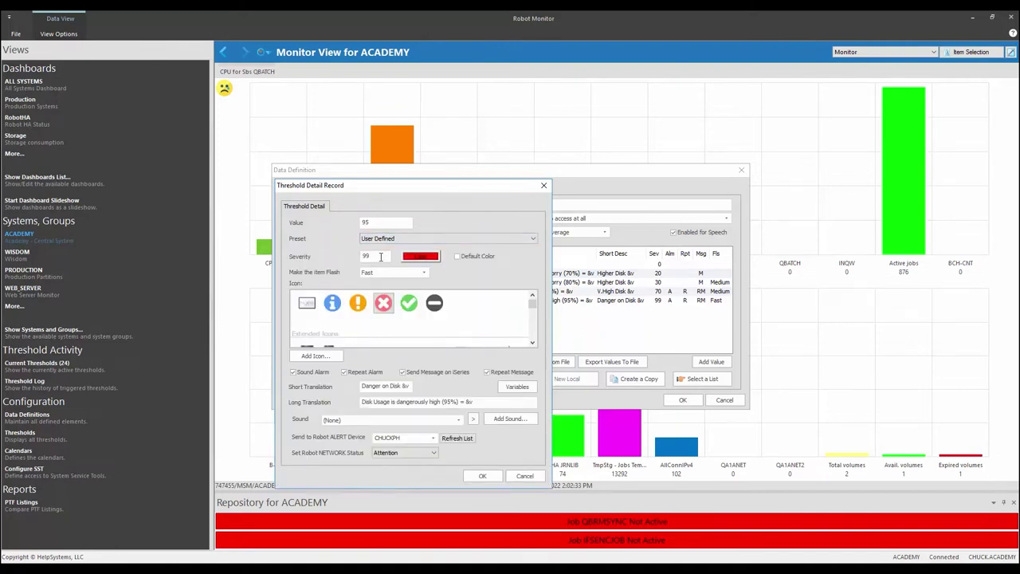
- Examine the severity and the available icons for the 95 threshold value, and close its detail record without saving
{"action": "double_click", "coordinate": [381, 257]}
{"action": "scroll", "coordinate": [388, 314], "scroll_direction": "down", "scroll_amount": 1}
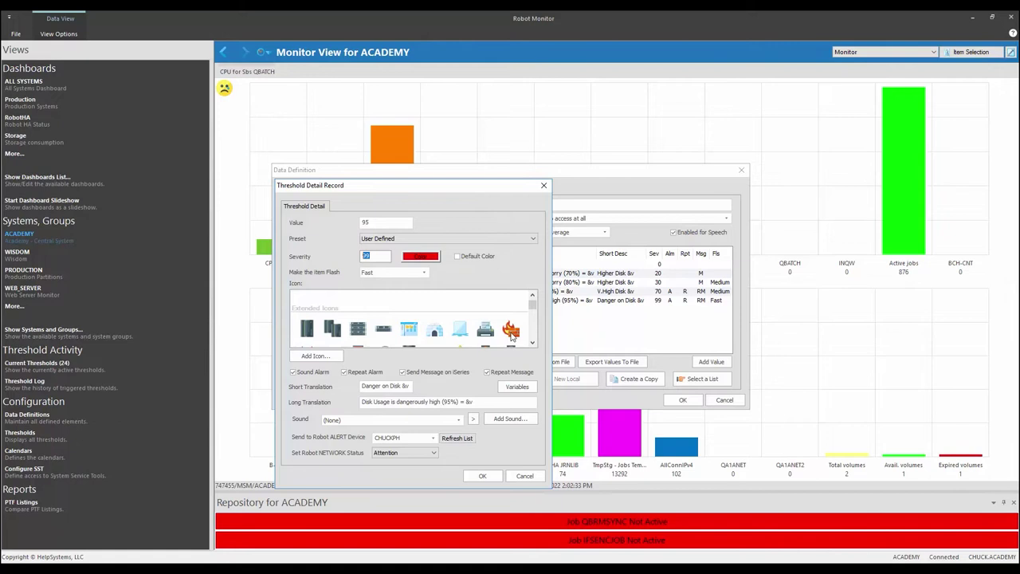
{"action": "scroll", "coordinate": [415, 331], "scroll_direction": "down", "scroll_amount": 1}
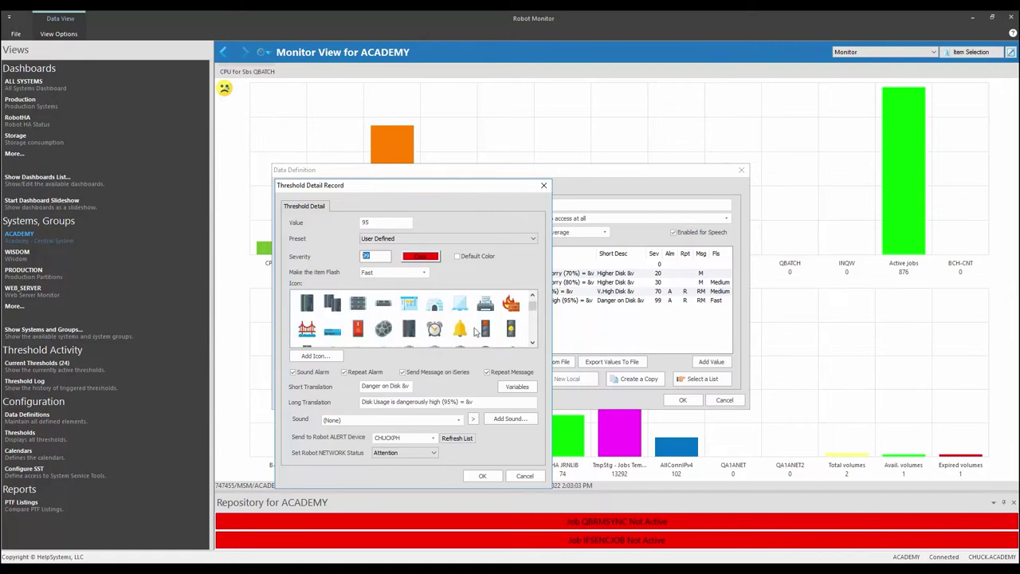
{"action": "scroll", "coordinate": [322, 338], "scroll_direction": "down", "scroll_amount": 1}
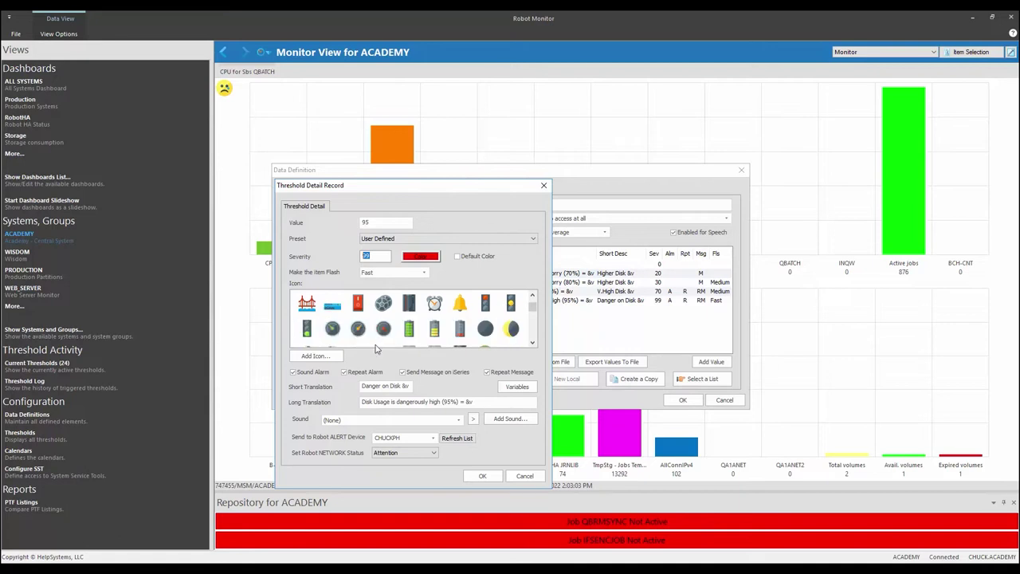
{"action": "scroll", "coordinate": [533, 307], "scroll_direction": "up", "scroll_amount": 2}
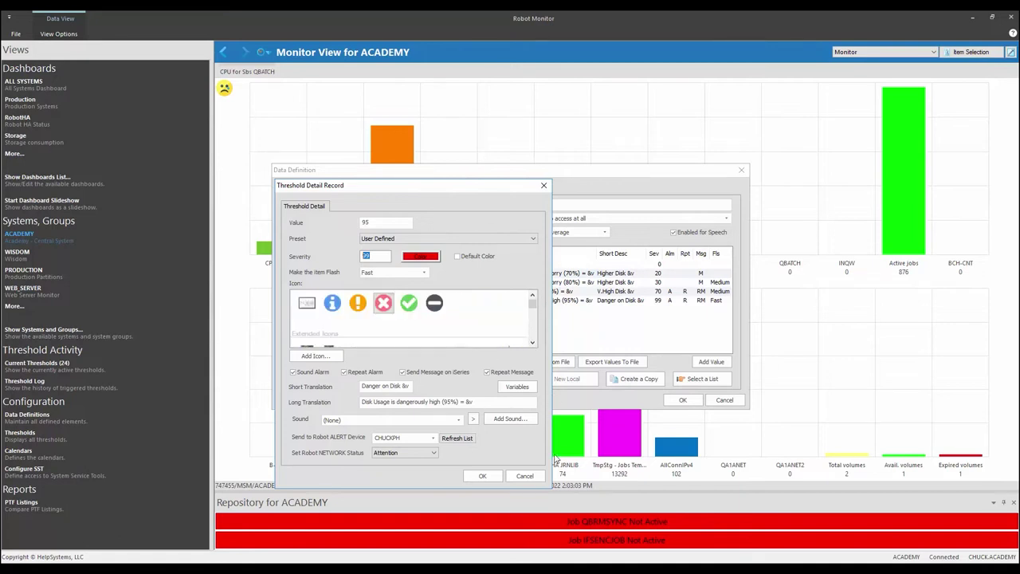
{"action": "left_click", "coordinate": [536, 476]}
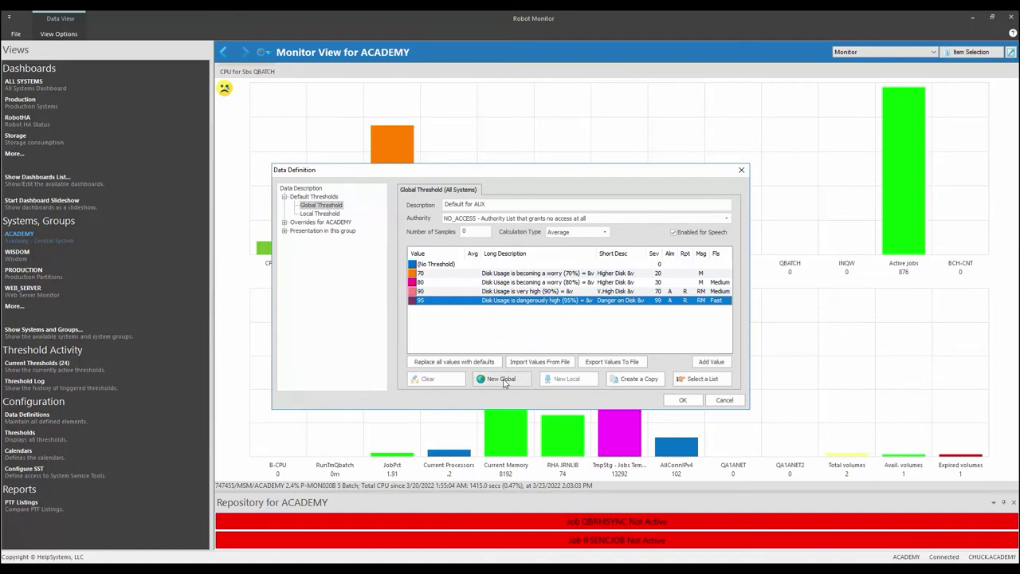
- Look through the list of existing global DISK thresholds and close it without selecting one
{"action": "left_click", "coordinate": [692, 379]}
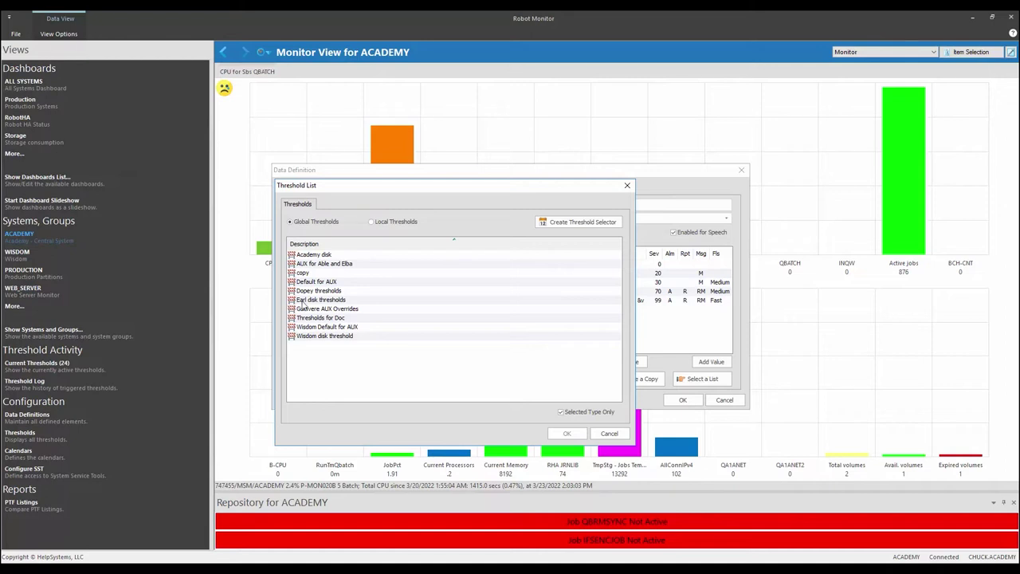
{"action": "left_click", "coordinate": [610, 432]}
- Create a new local threshold for the DISK element and enter a short test description
{"action": "left_click", "coordinate": [320, 214]}
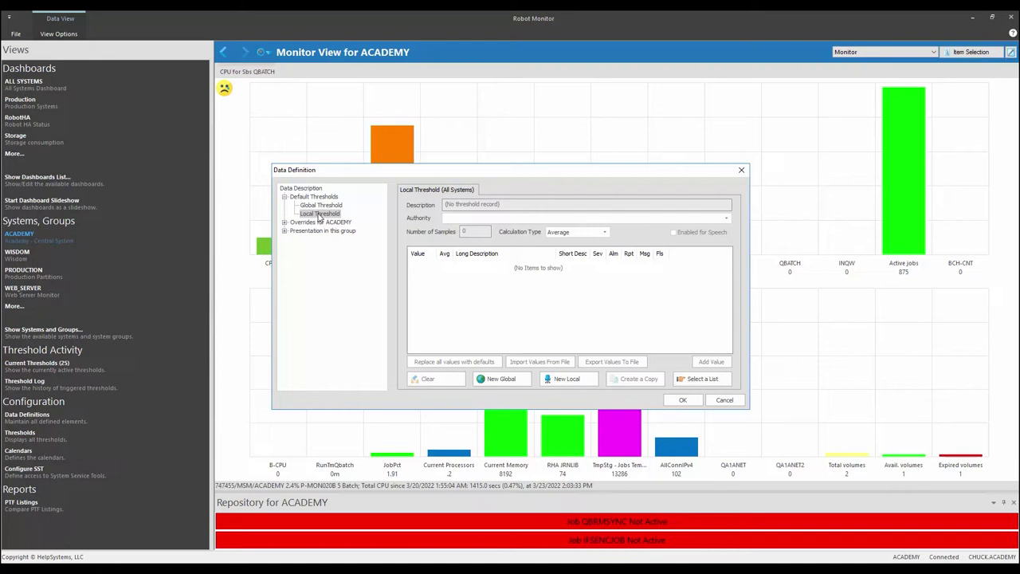
{"action": "left_click", "coordinate": [555, 382]}
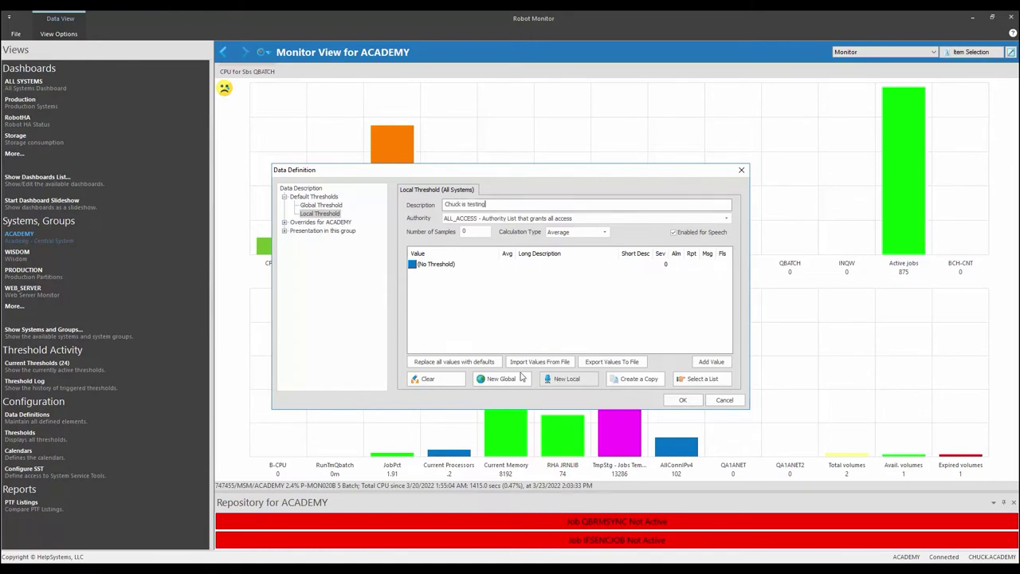
- Add a threshold value of 60 to the local DISK threshold with the User Defined preset and a magenta color
{"action": "left_click", "coordinate": [712, 363]}
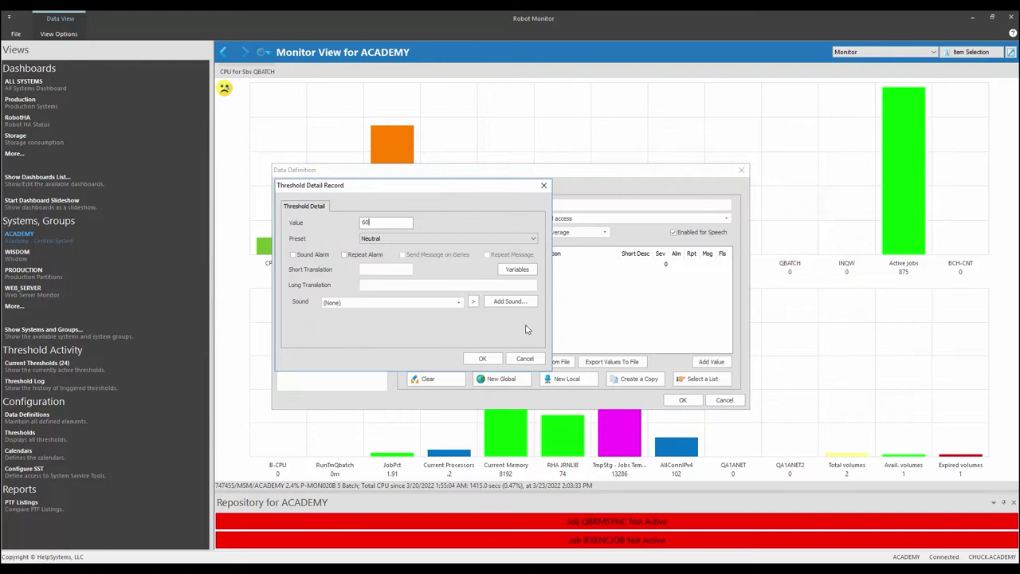
{"action": "left_click", "coordinate": [414, 239]}
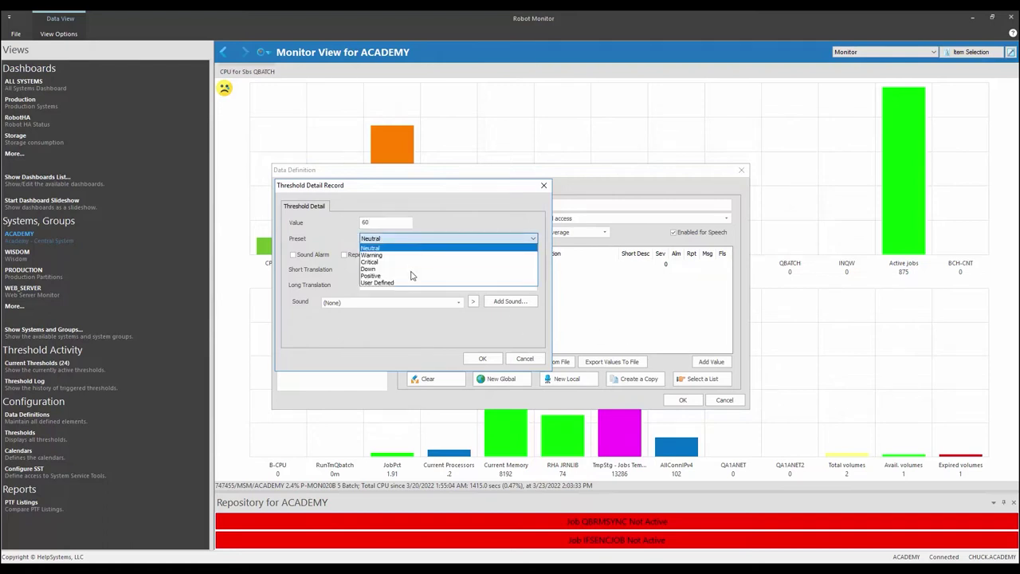
{"action": "left_click", "coordinate": [414, 277]}
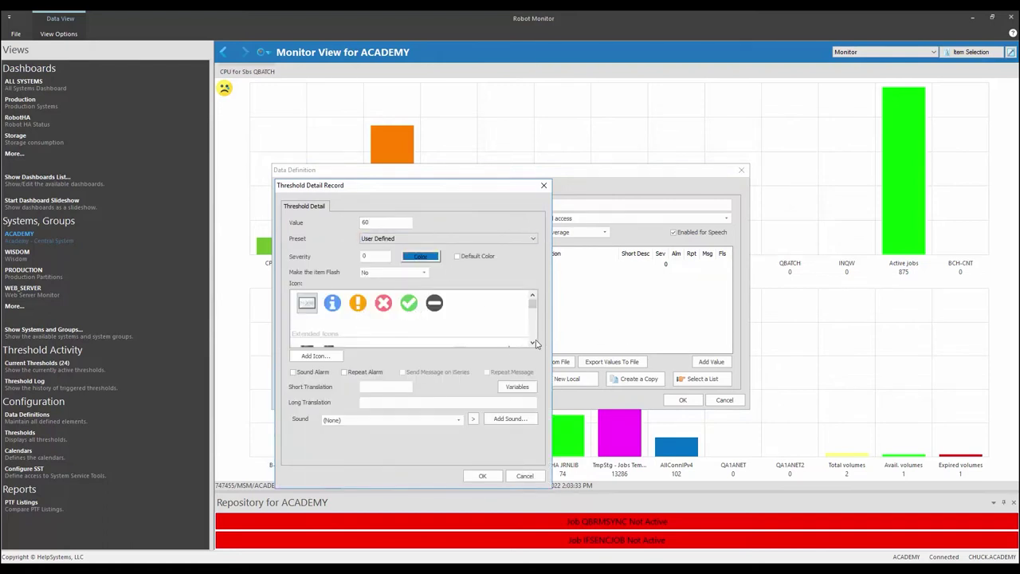
{"action": "left_click", "coordinate": [431, 257]}
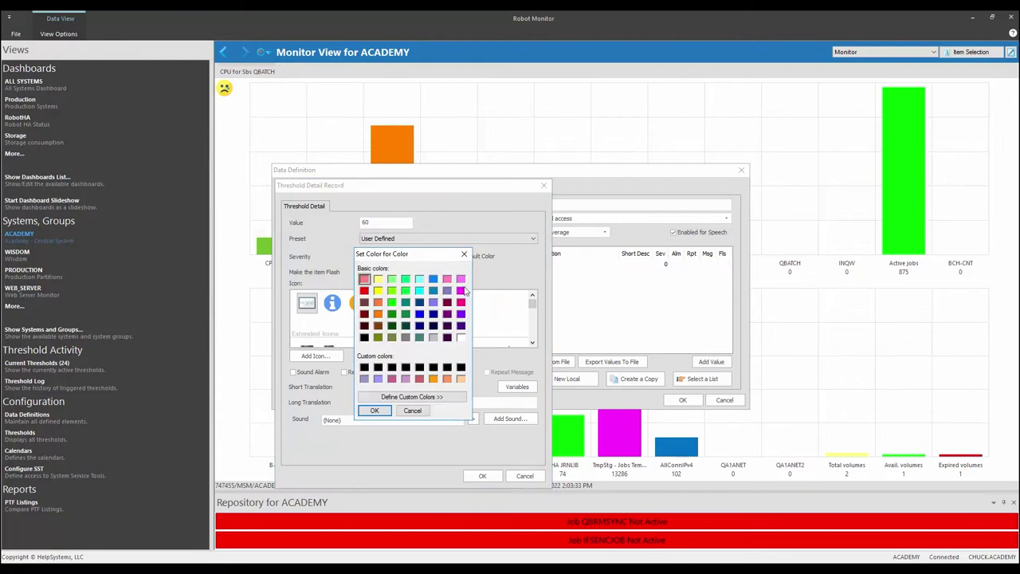
{"action": "left_click", "coordinate": [373, 411]}
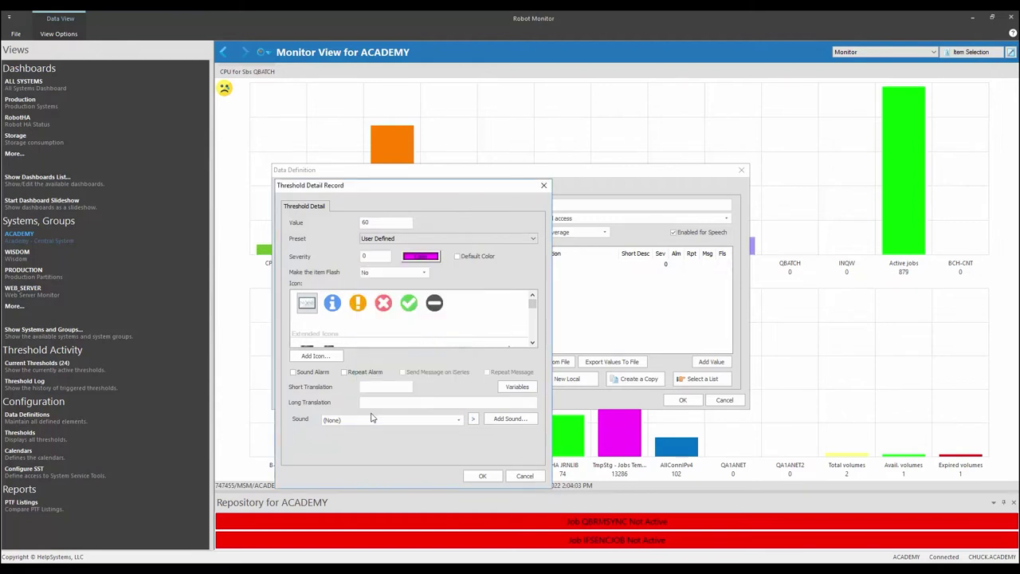
- Assign the red X icon to the 60 value and save the local threshold for all systems
{"action": "left_click", "coordinate": [384, 306]}
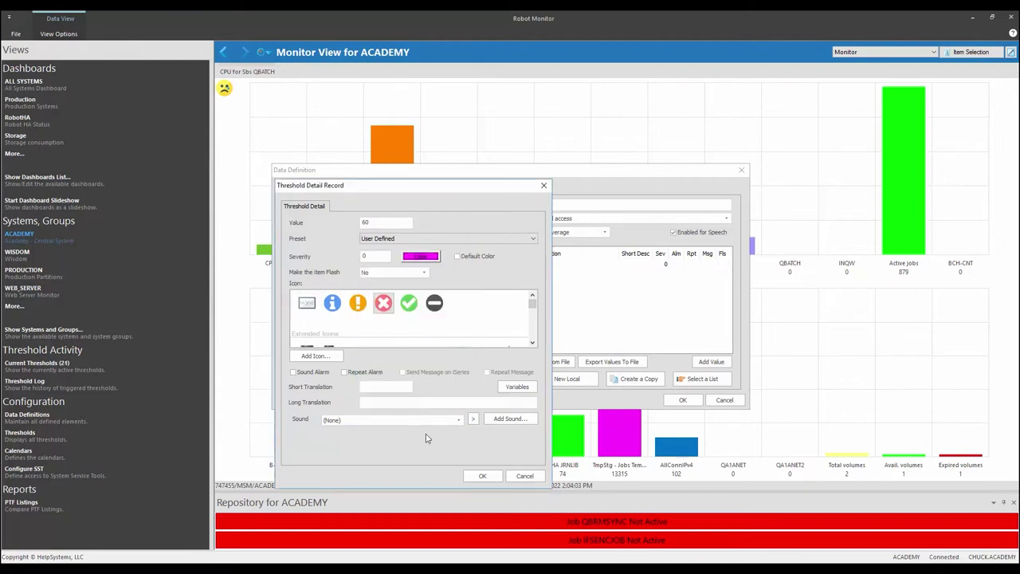
{"action": "left_click", "coordinate": [481, 476]}
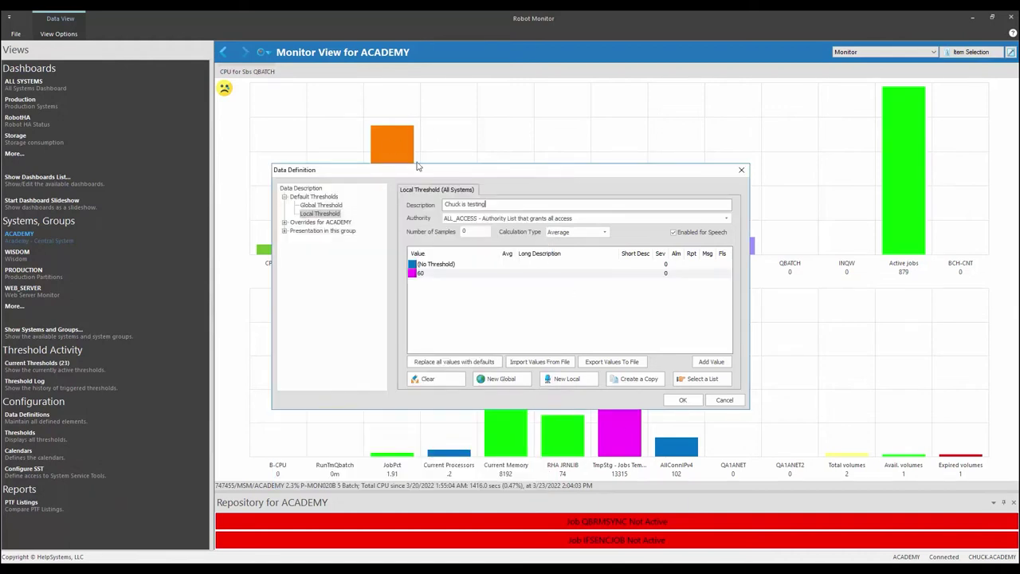
{"action": "left_click", "coordinate": [680, 400]}
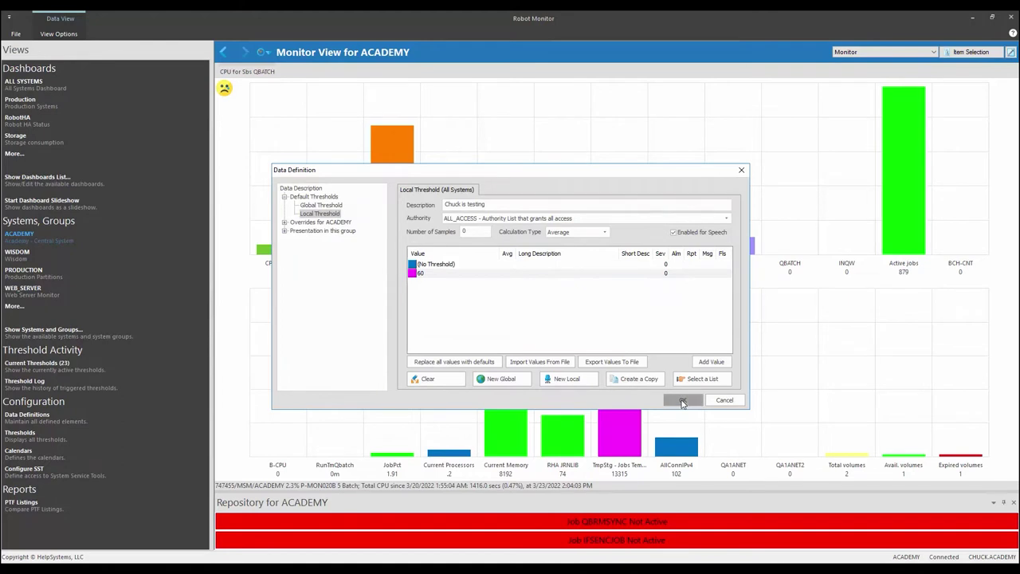
- In the DISK properties, assign the existing Academy disk threshold as the global threshold override for ACADEMY
{"action": "mouse_move", "coordinate": [408, 195]}
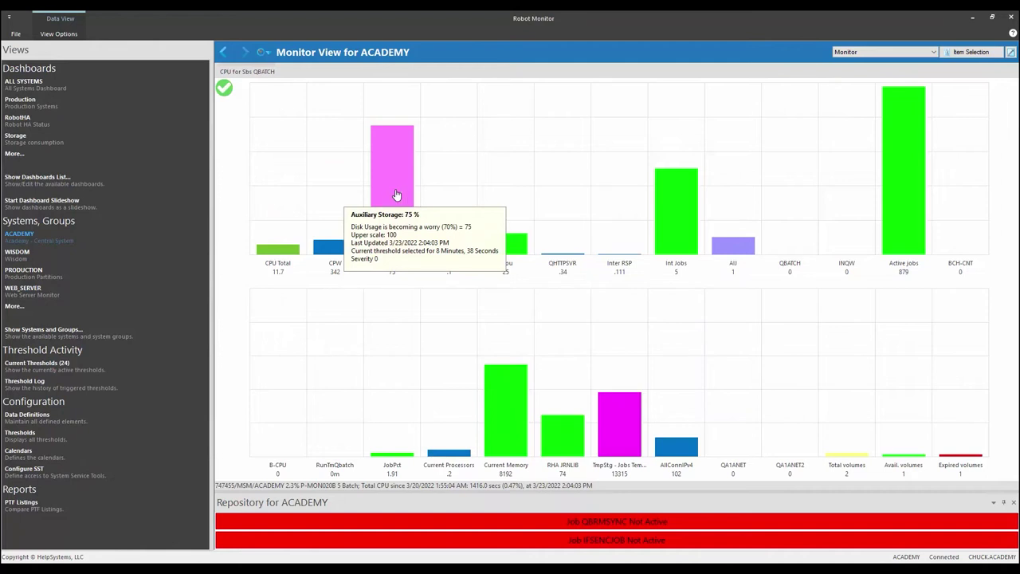
{"action": "right_click", "coordinate": [396, 191]}
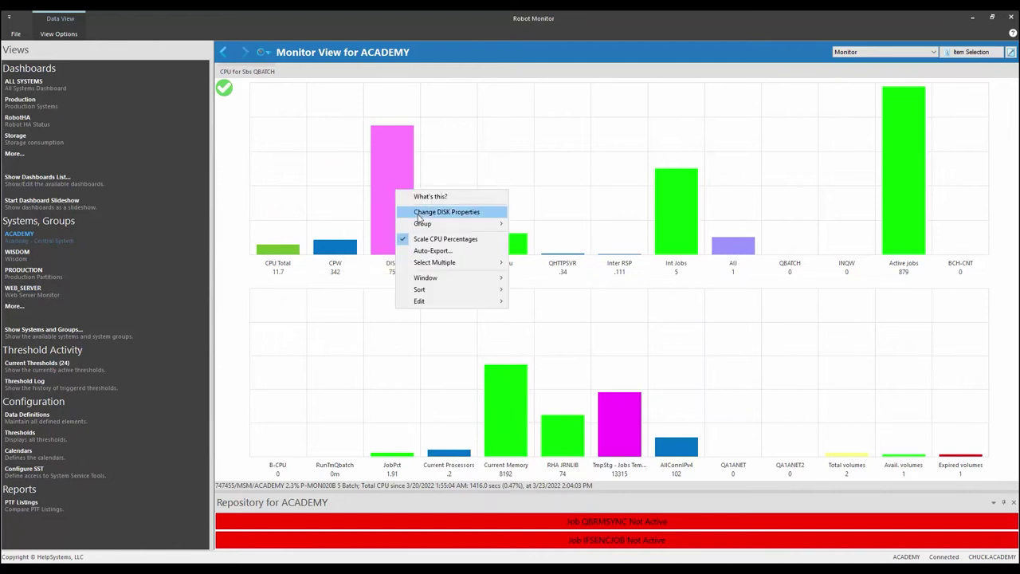
{"action": "left_click", "coordinate": [420, 218]}
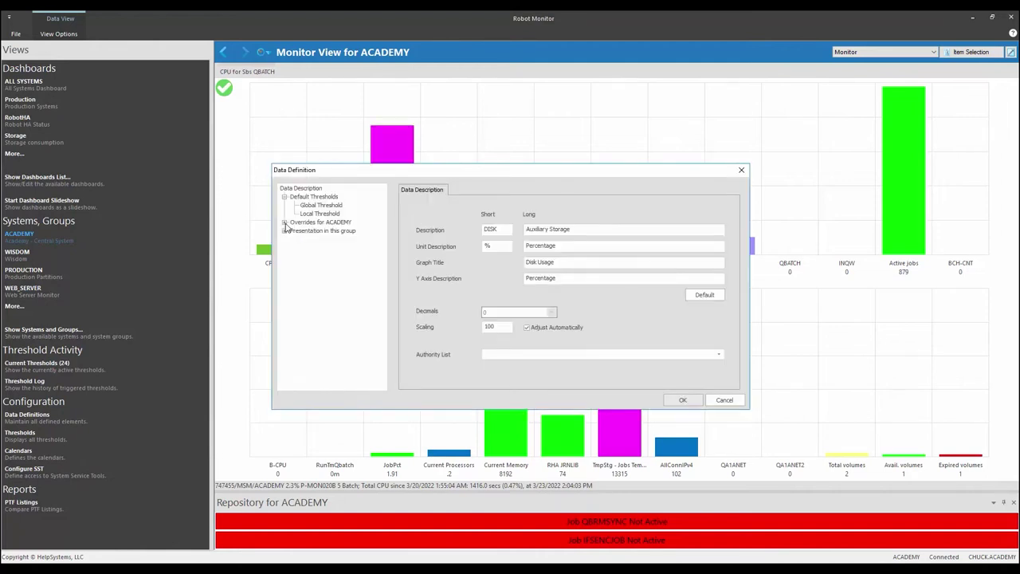
{"action": "left_click", "coordinate": [284, 223]}
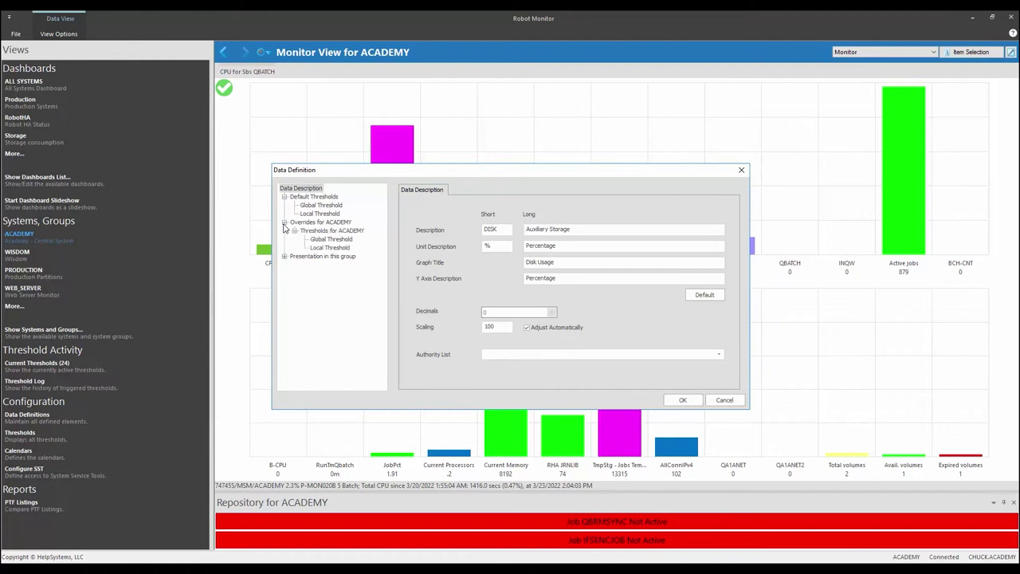
{"action": "left_click", "coordinate": [328, 240]}
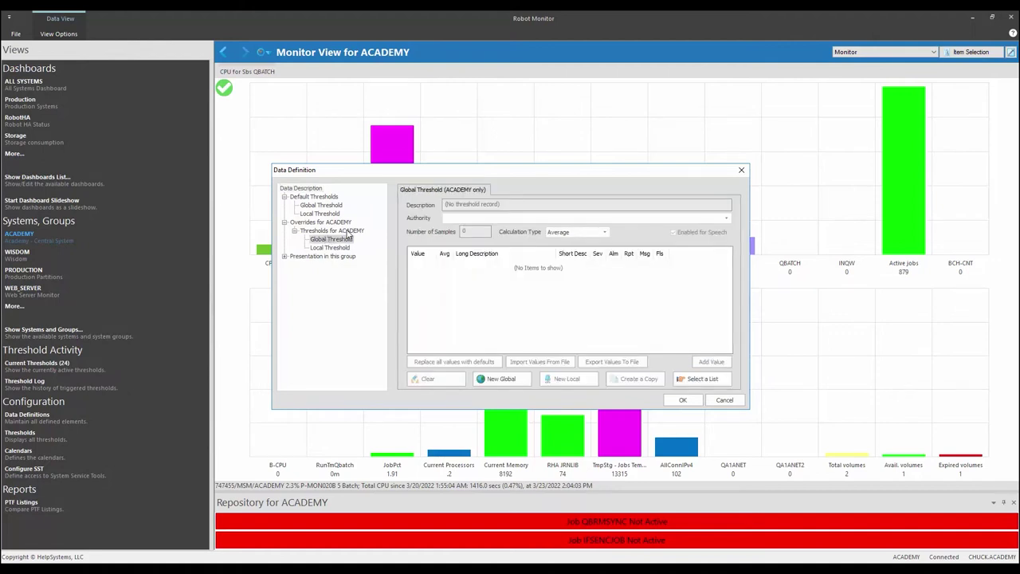
{"action": "left_click", "coordinate": [702, 381]}
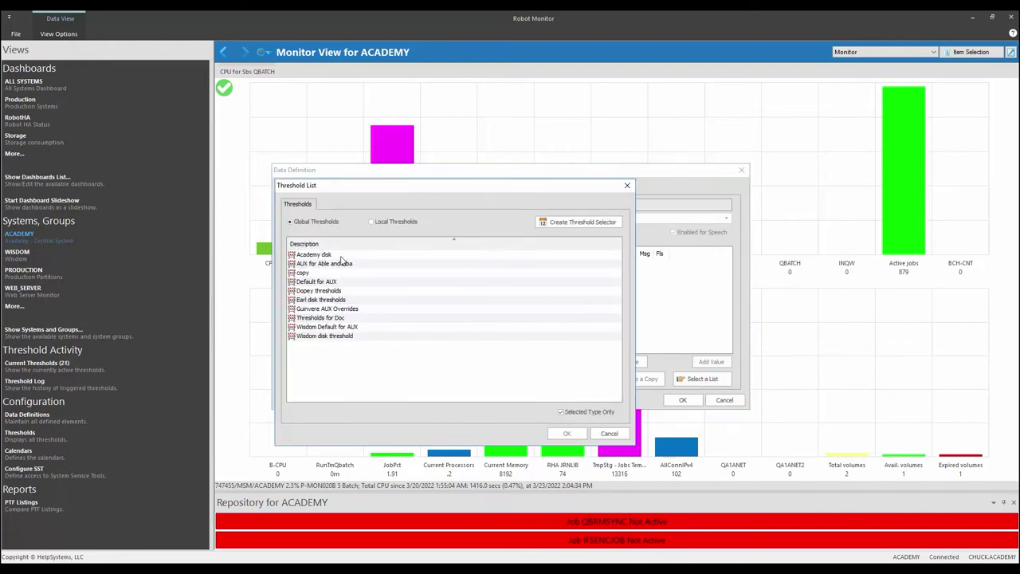
{"action": "left_click", "coordinate": [341, 255]}
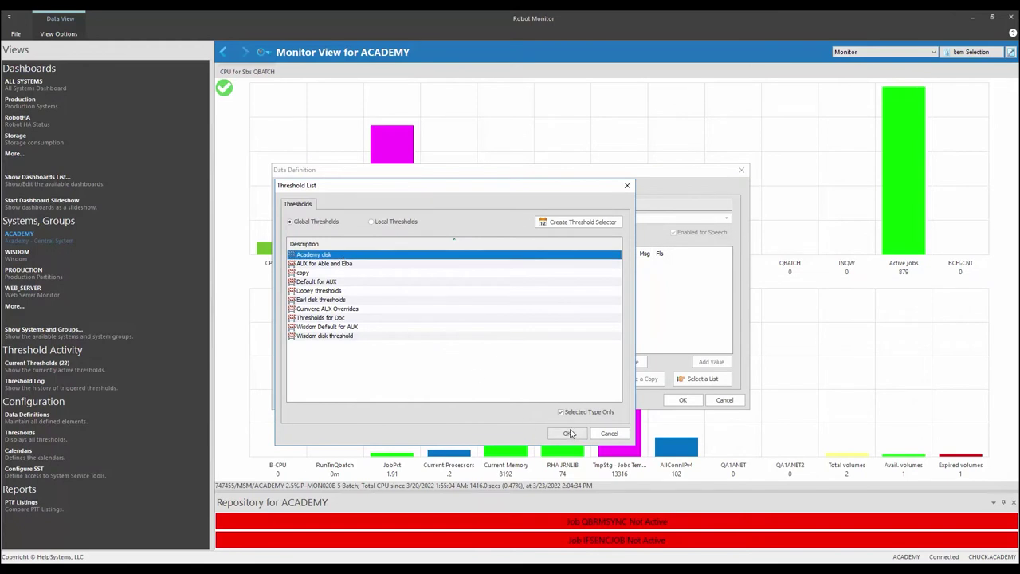
{"action": "left_click", "coordinate": [567, 433]}
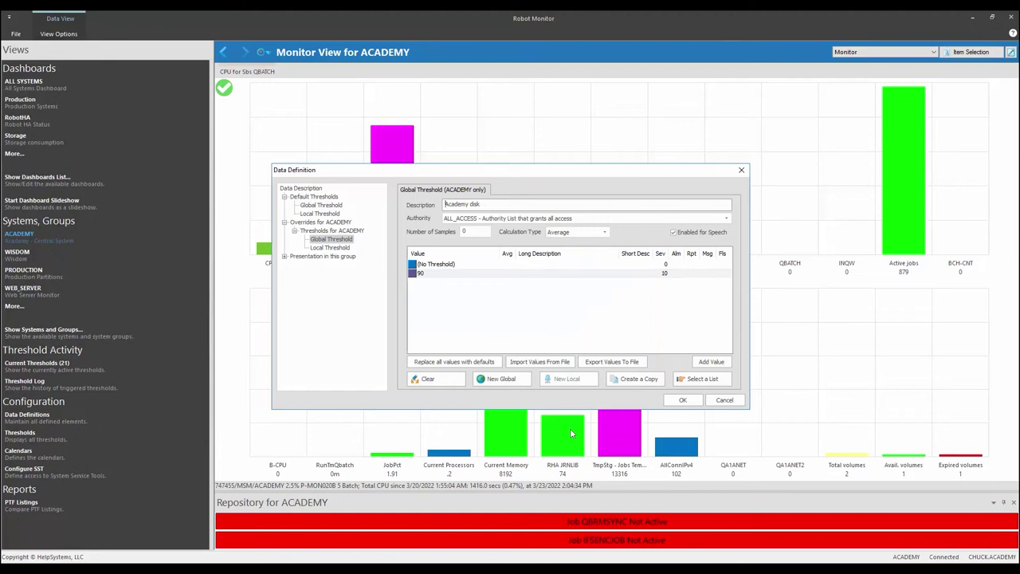
- Examine the detail record of the 90 value in the Academy disk override and close it
{"action": "left_click", "coordinate": [437, 276]}
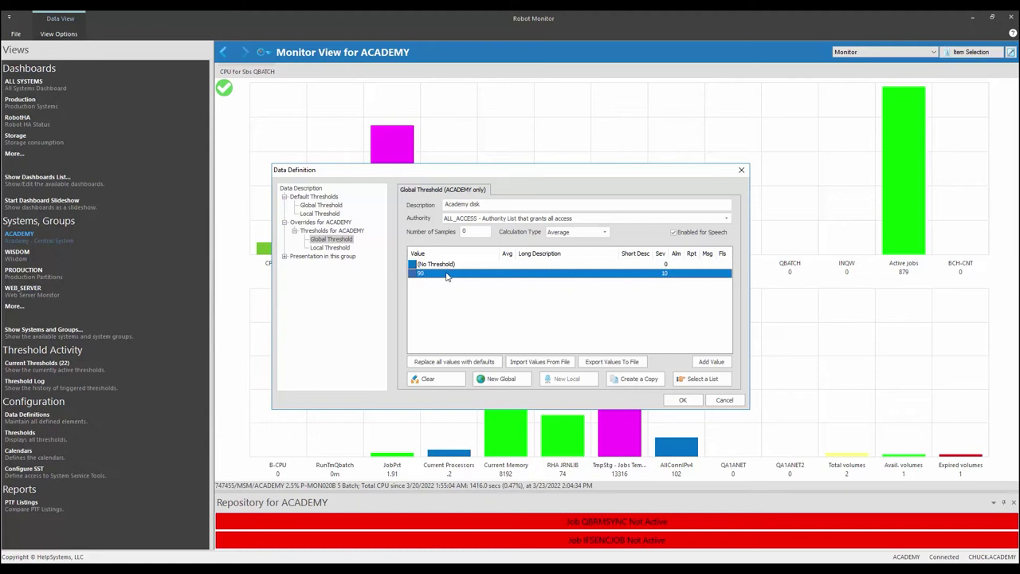
{"action": "double_click", "coordinate": [424, 275]}
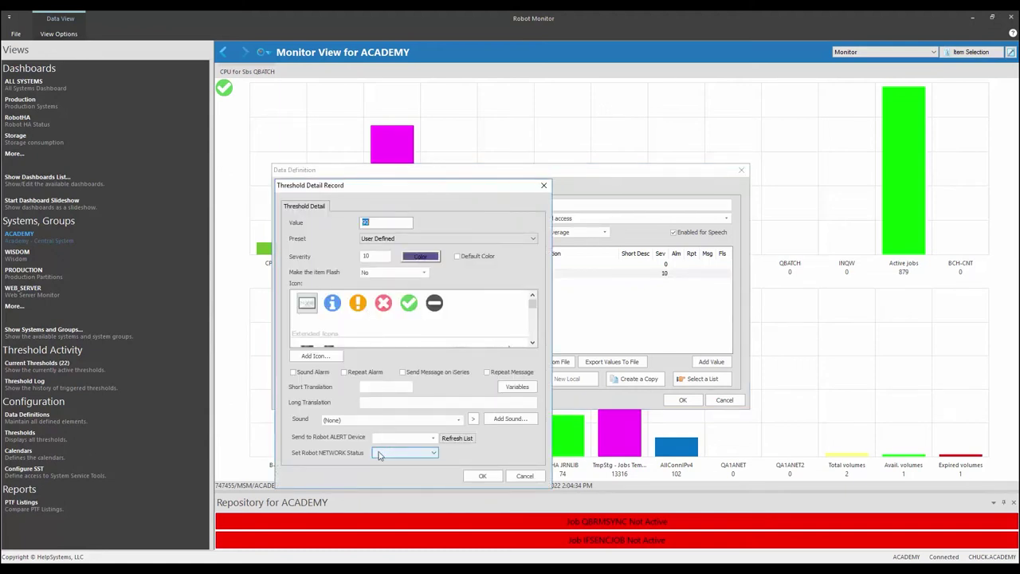
{"action": "left_click", "coordinate": [483, 476]}
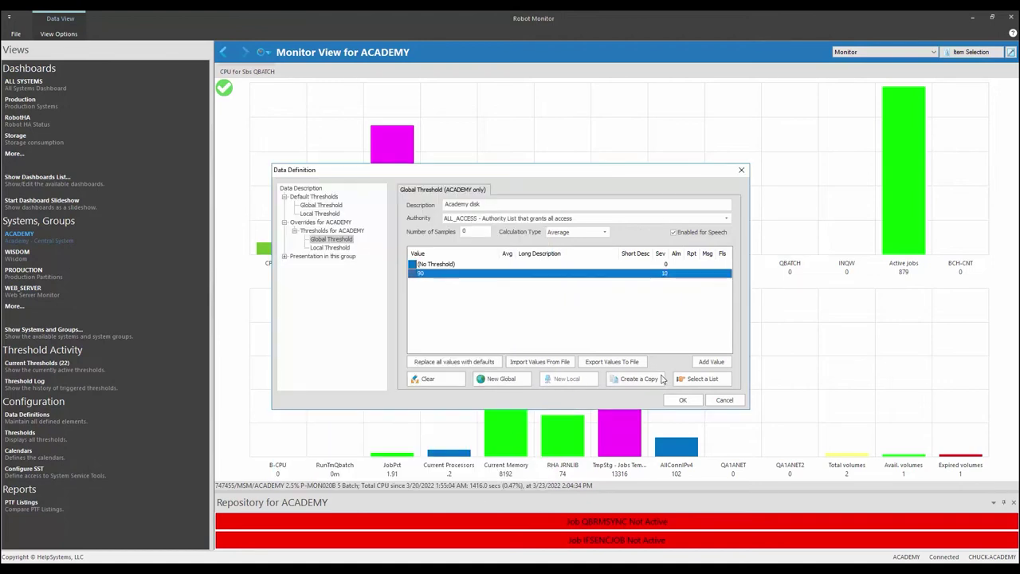
- Create a new local threshold override for ACADEMY and enter a short description marking it as the second test
{"action": "left_click", "coordinate": [330, 247]}
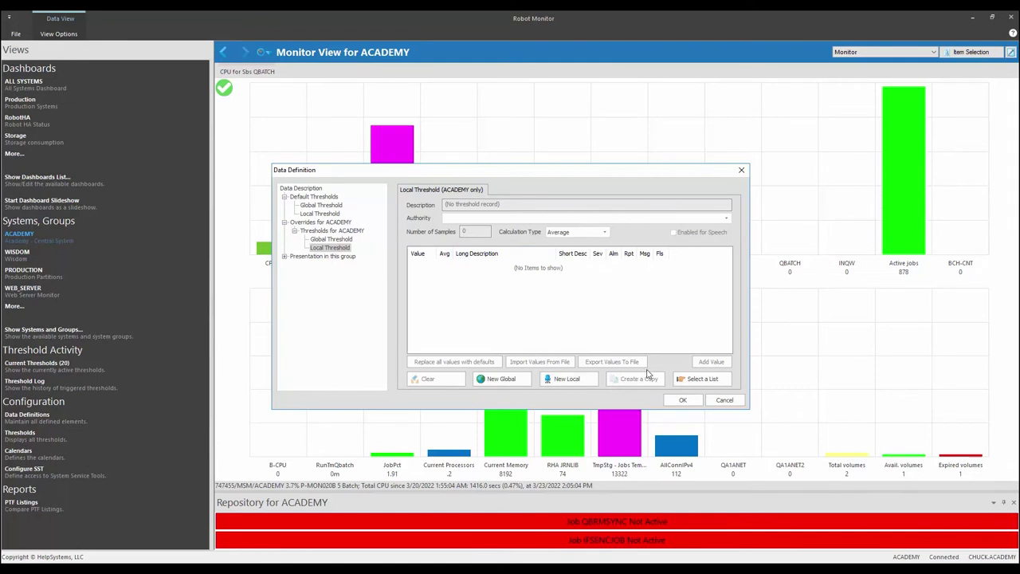
{"action": "left_click", "coordinate": [567, 379]}
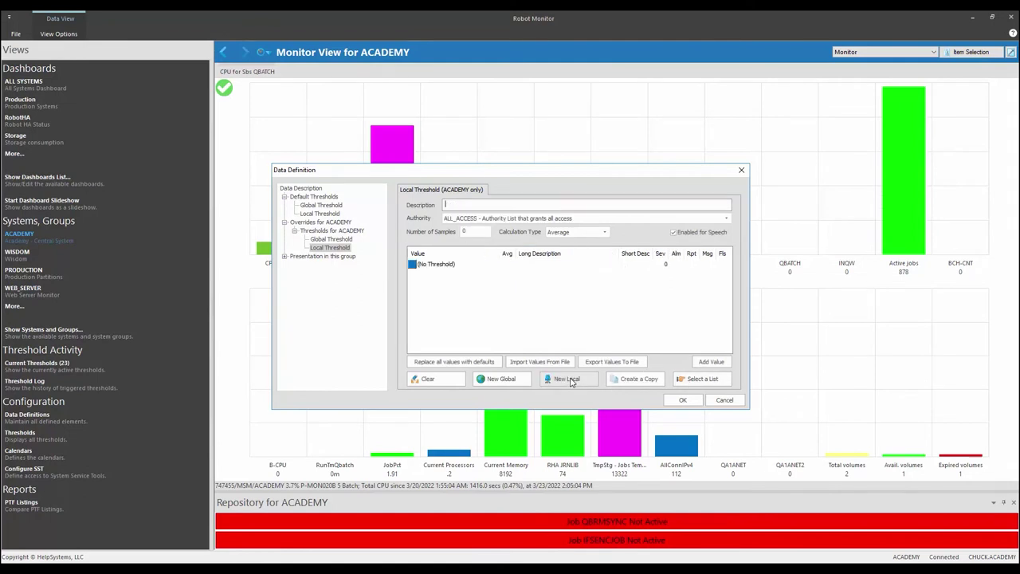
{"action": "type", "text": "Chuck is testing 2"}
- Add a value of 50 with the User Defined preset and a dark maroon color to the ACADEMY local threshold, and save the definition
{"action": "left_click", "coordinate": [712, 362]}
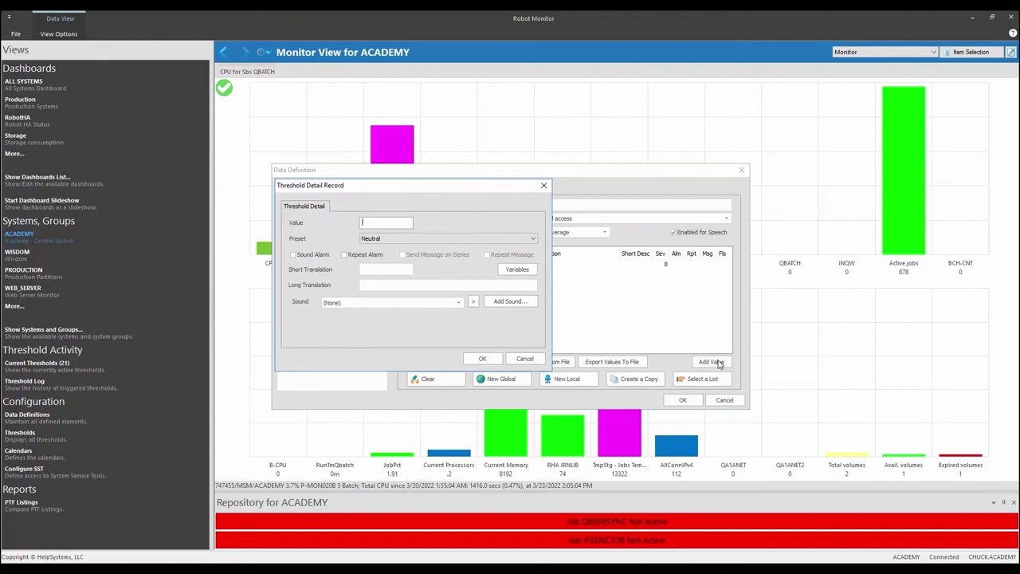
{"action": "type", "text": "50"}
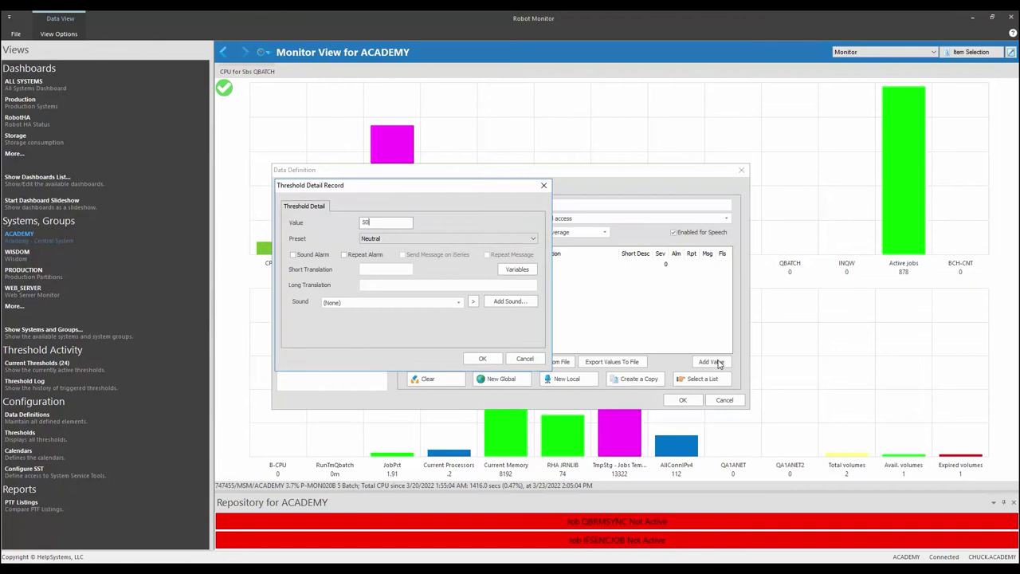
{"action": "left_click", "coordinate": [374, 240]}
{"action": "left_click", "coordinate": [378, 285]}
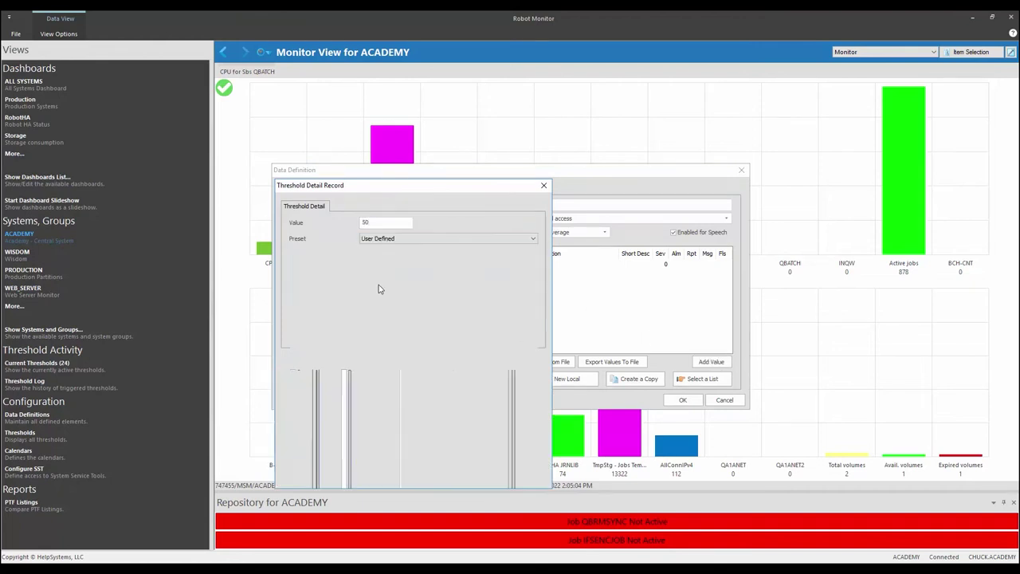
{"action": "left_click", "coordinate": [424, 257]}
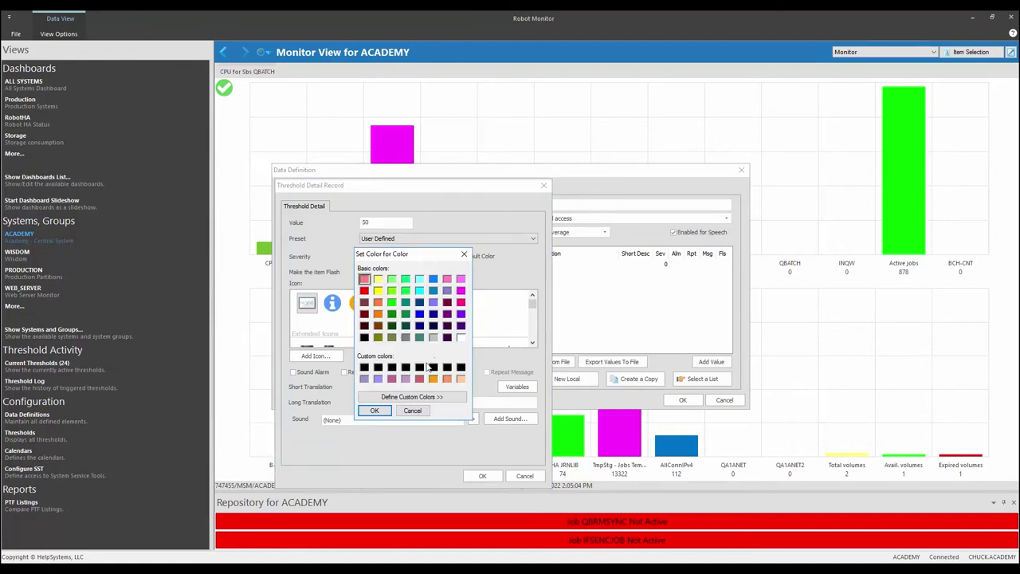
{"action": "left_click", "coordinate": [448, 304]}
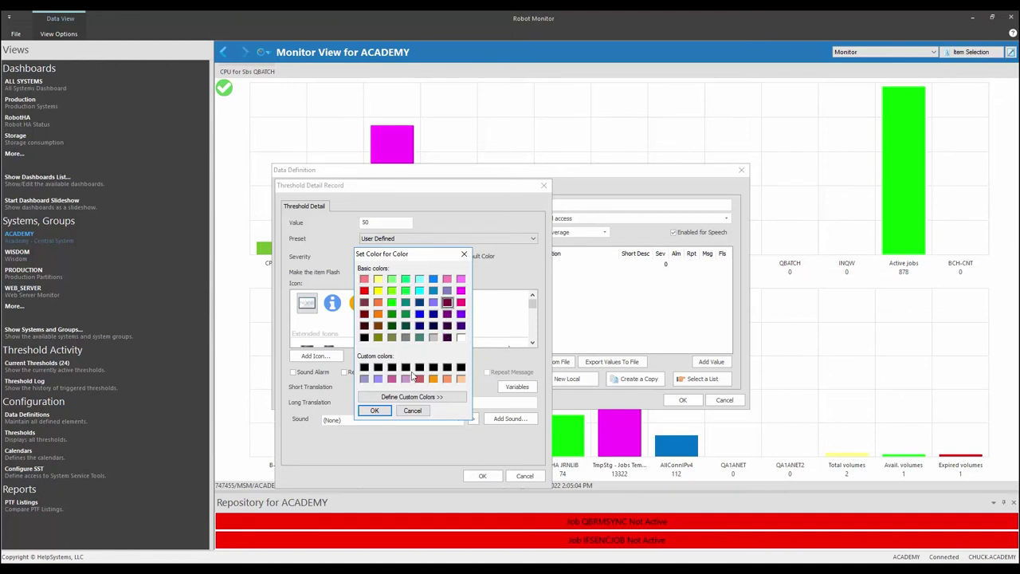
{"action": "left_click", "coordinate": [375, 412]}
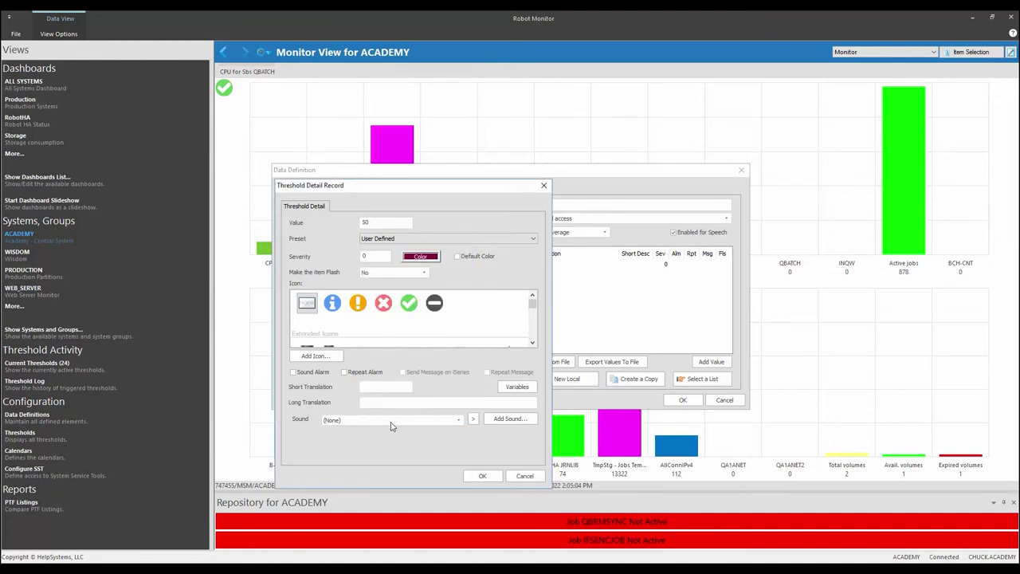
{"action": "left_click", "coordinate": [484, 477]}
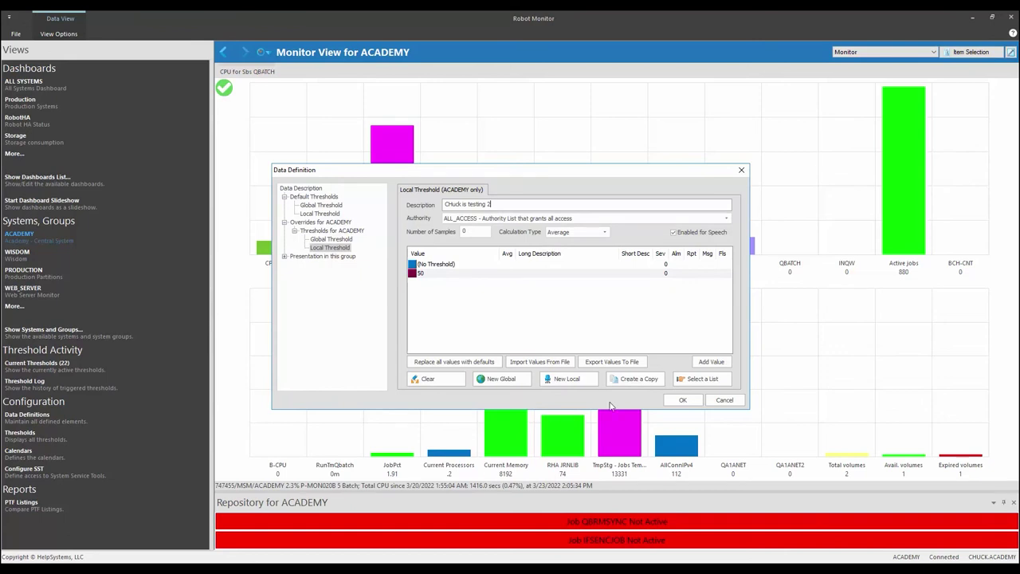
{"action": "left_click", "coordinate": [682, 401]}
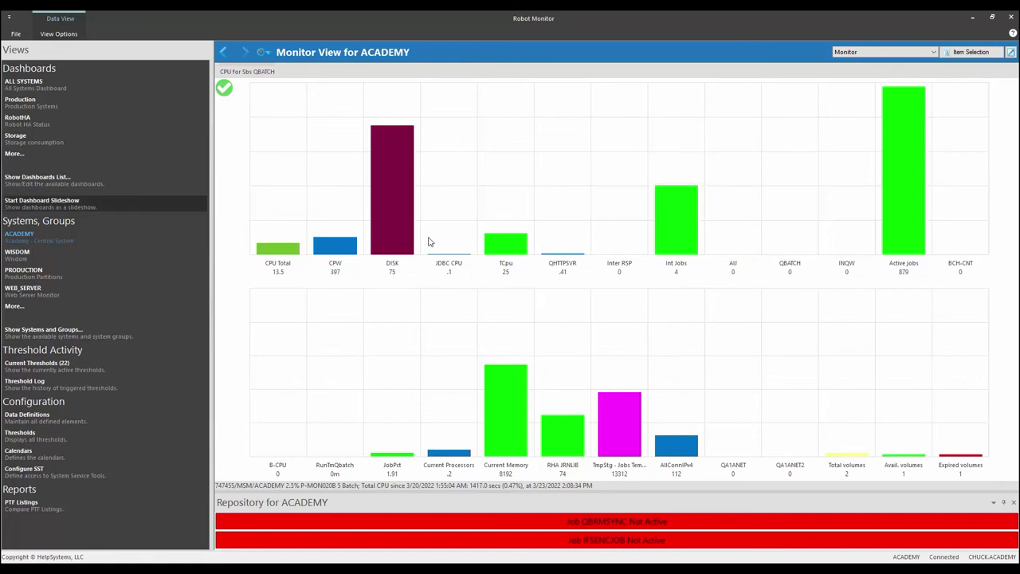
- Review ACADEMY's local override in the DISK properties and clear the default local threshold for all systems
{"action": "right_click", "coordinate": [395, 191]}
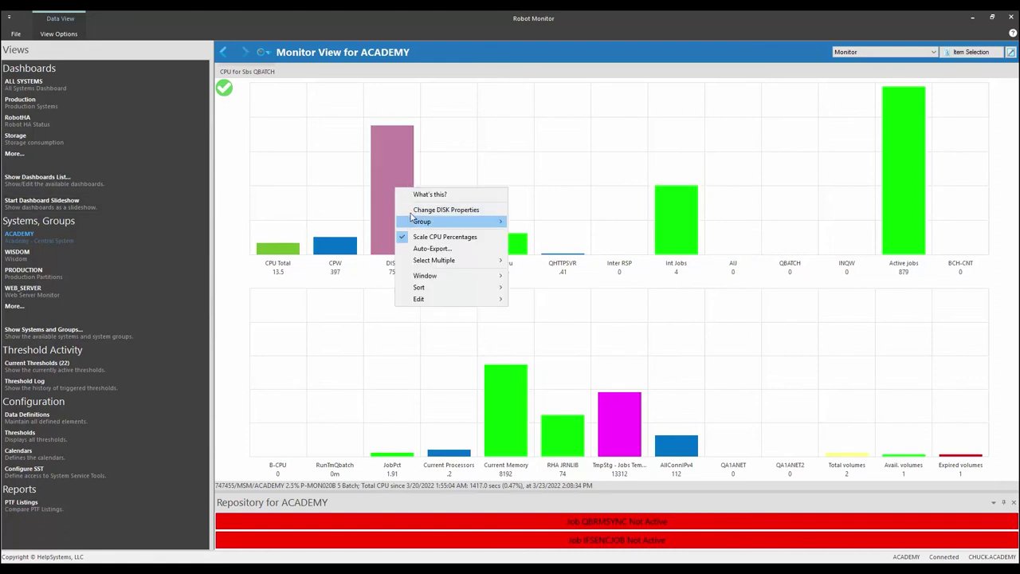
{"action": "left_click", "coordinate": [413, 208]}
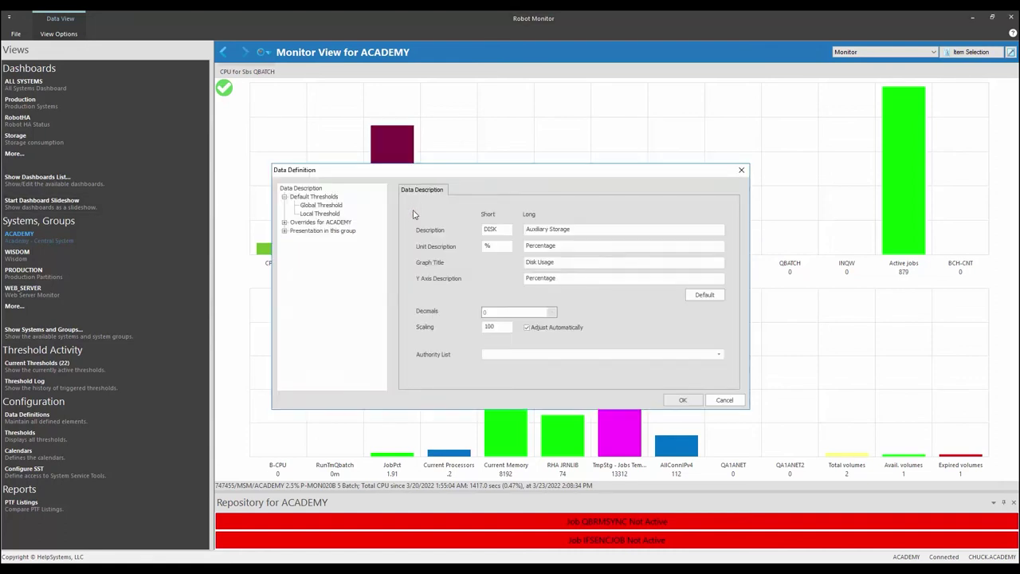
{"action": "left_click", "coordinate": [285, 223]}
{"action": "left_click", "coordinate": [326, 248]}
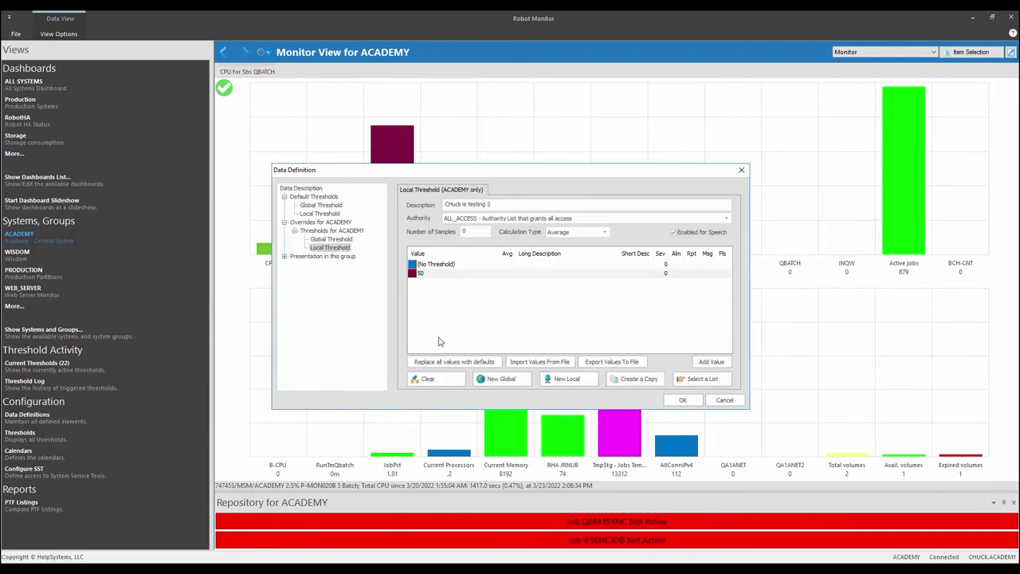
{"action": "left_click", "coordinate": [321, 215]}
{"action": "left_click", "coordinate": [426, 378]}
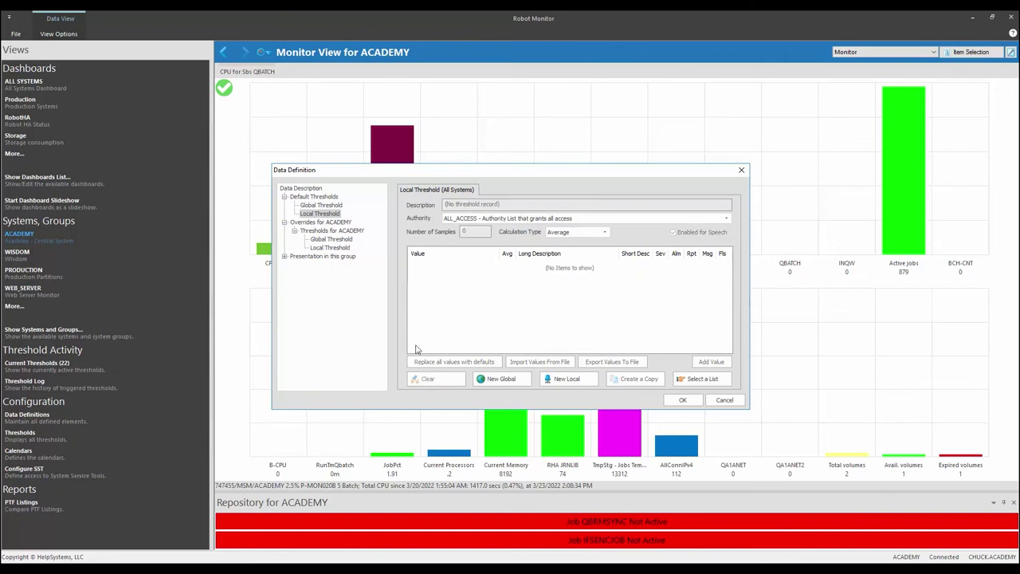
- Create a new default global threshold for all systems and enter a short description marking it as the third test
{"action": "left_click", "coordinate": [322, 206]}
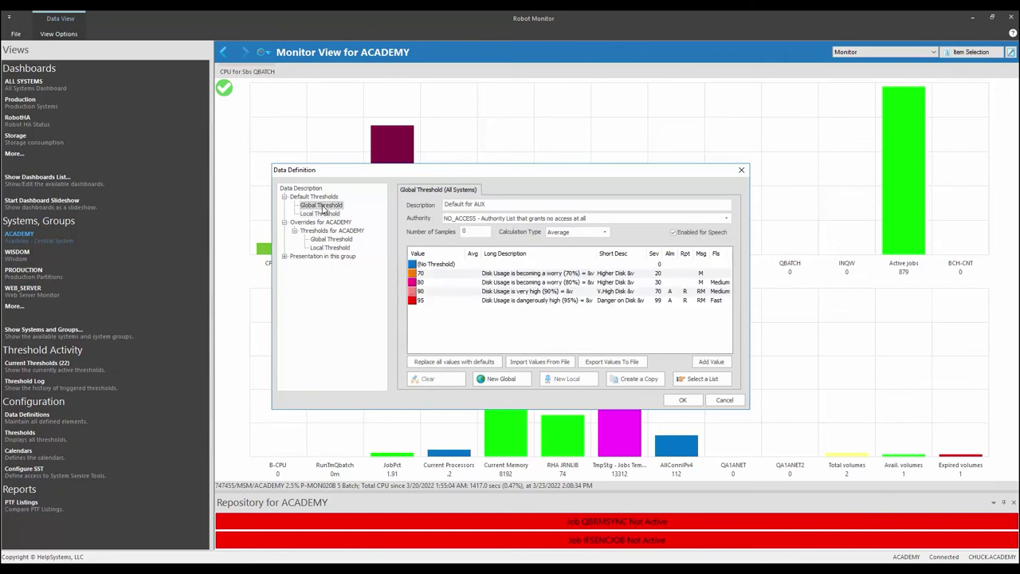
{"action": "left_click", "coordinate": [499, 381]}
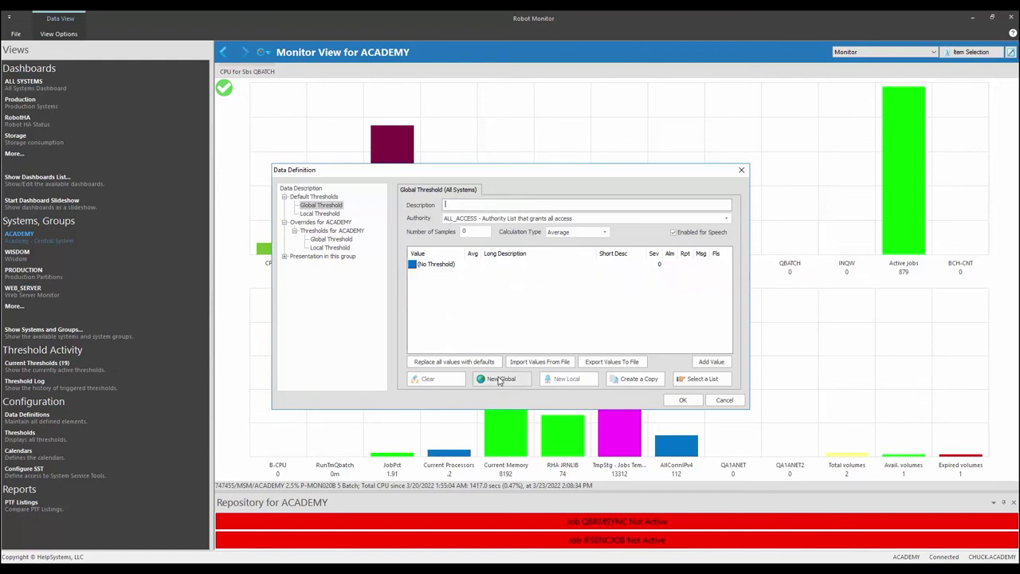
{"action": "type", "text": "Chuck is testing 3"}
- Add a value of 70 to the default global threshold with the User Defined preset and a bright magenta color
{"action": "left_click", "coordinate": [712, 363]}
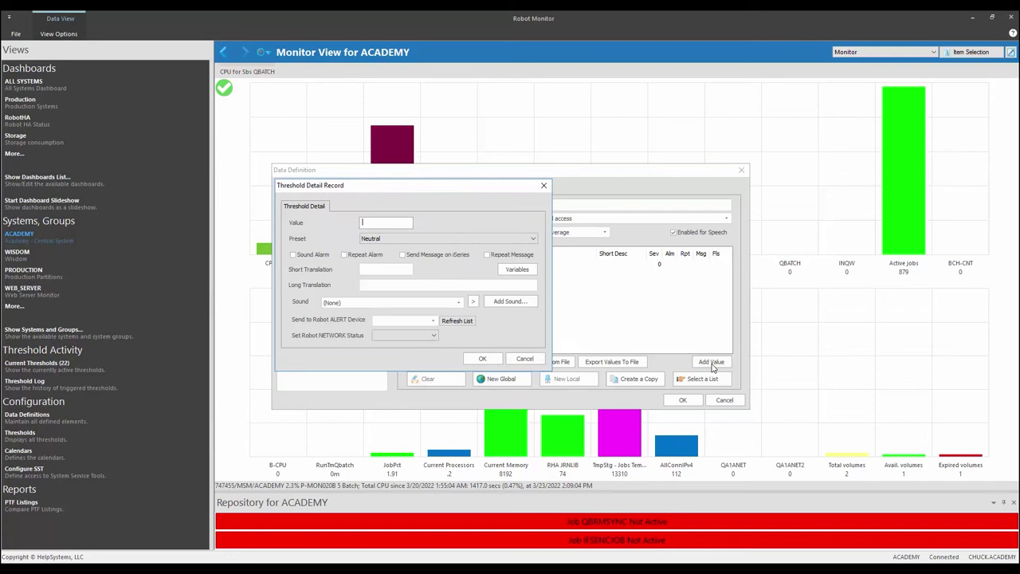
{"action": "type", "text": "70"}
{"action": "left_click", "coordinate": [379, 242]}
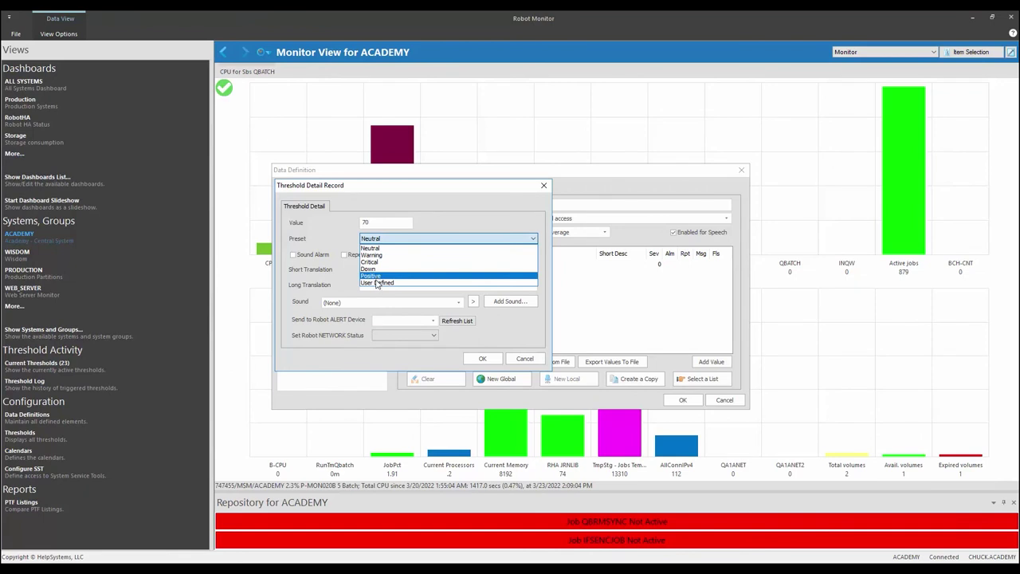
{"action": "left_click", "coordinate": [377, 282]}
{"action": "left_click", "coordinate": [410, 256]}
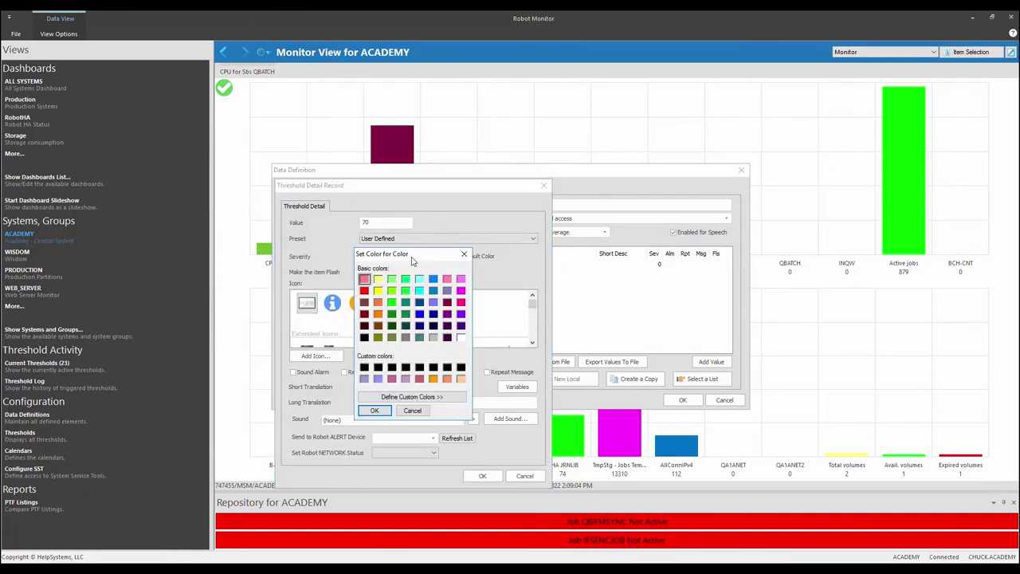
{"action": "left_click", "coordinate": [461, 290]}
{"action": "left_click", "coordinate": [381, 411]}
- Enter "Disk is Pink &v" as both the short and long translation of the 70 value
{"action": "left_click", "coordinate": [385, 387]}
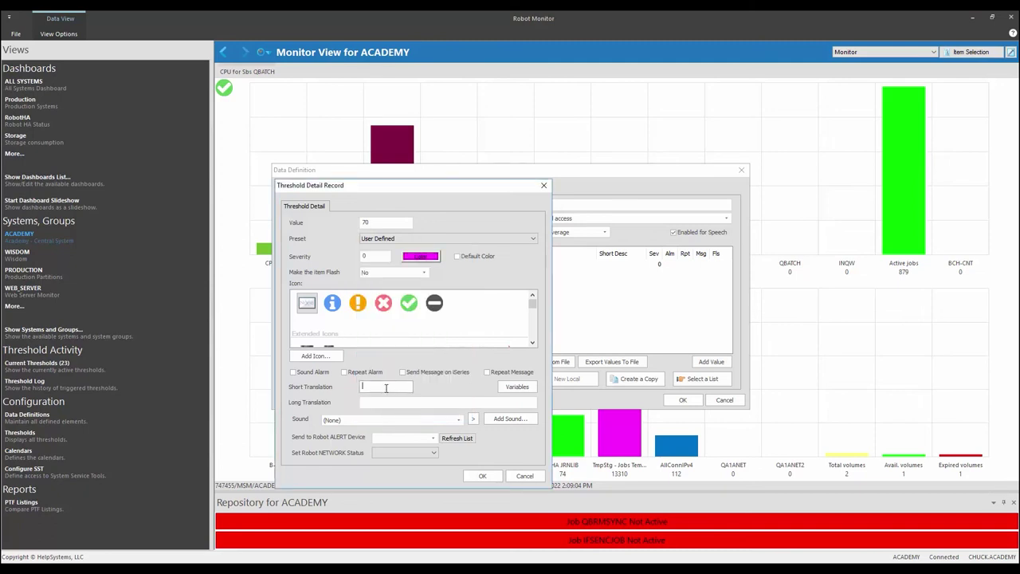
{"action": "type", "text": "Disk is F"}
{"action": "type", "text": "ink80"}
{"action": "left_click_drag", "start_coordinate": [401, 386], "coordinate": [357, 385]}
{"action": "key", "text": "ctrl+c"}
{"action": "left_click", "coordinate": [369, 403]}
{"action": "key", "text": "ctrl+v"}
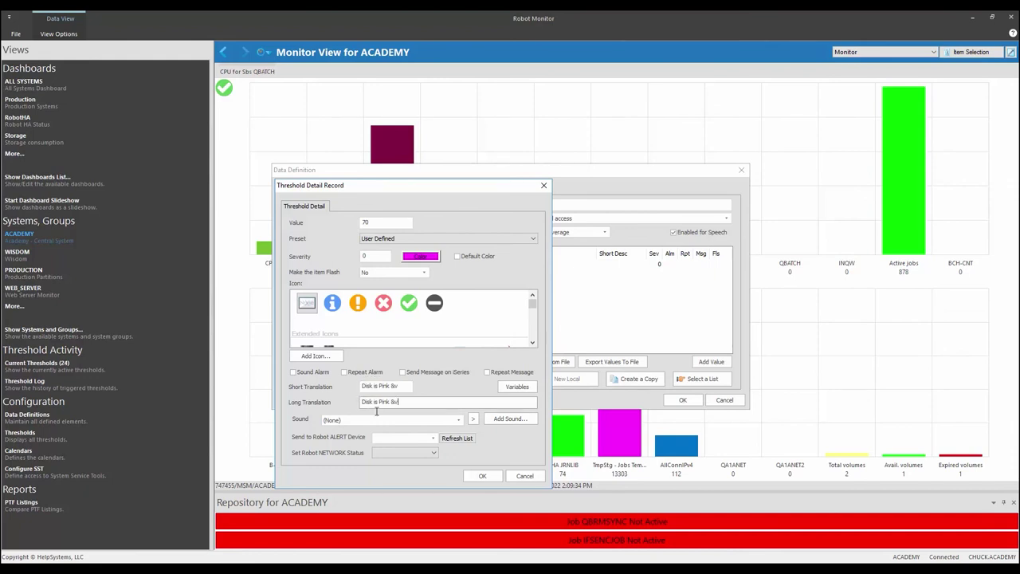
- Set the 70 value to alert the presenter's own Robot ALERT device and send a message on iSeries, and save the threshold definition
{"action": "left_click", "coordinate": [433, 439]}
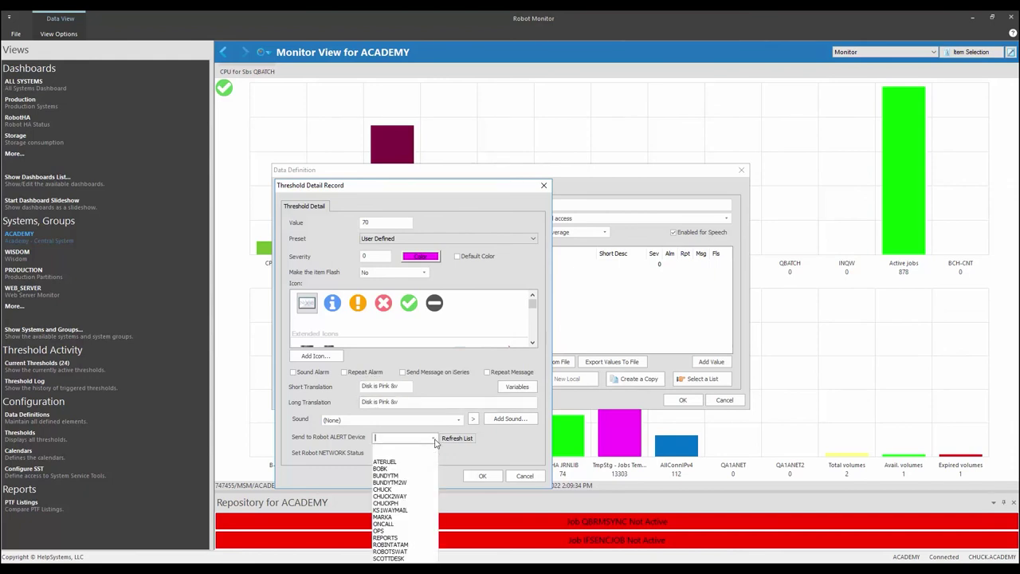
{"action": "left_click", "coordinate": [397, 489]}
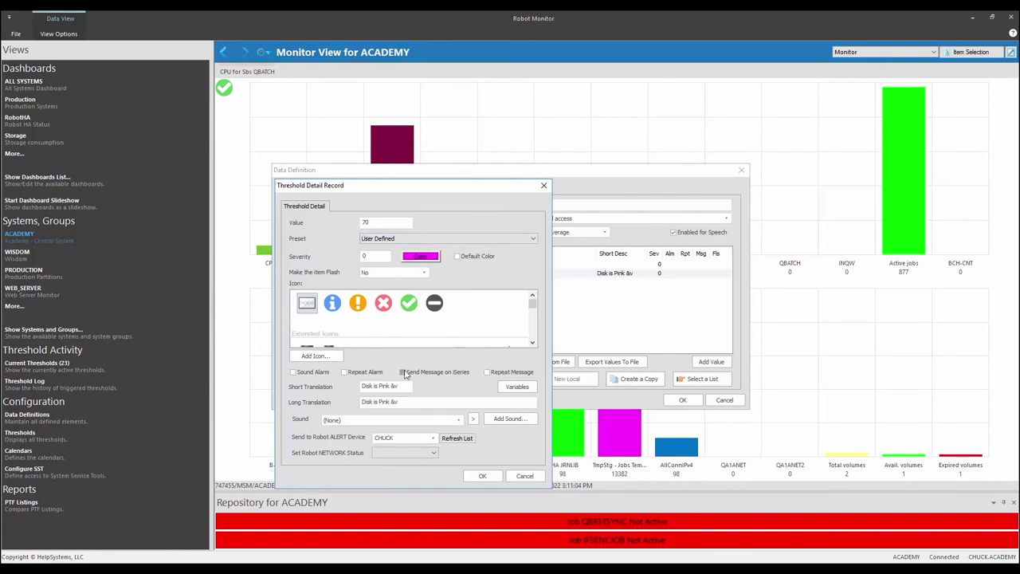
{"action": "left_click", "coordinate": [483, 476]}
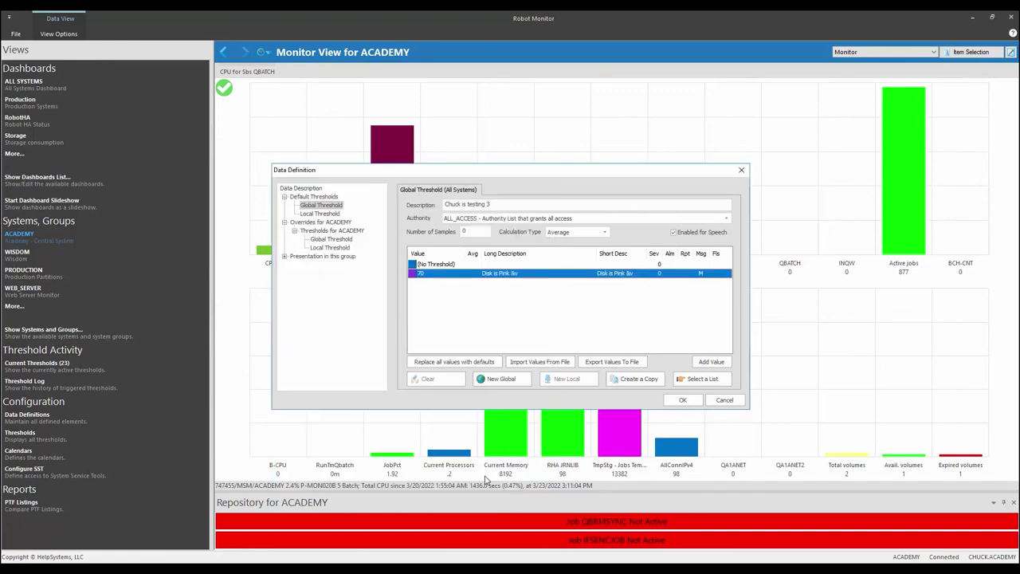
{"action": "left_click", "coordinate": [683, 401]}
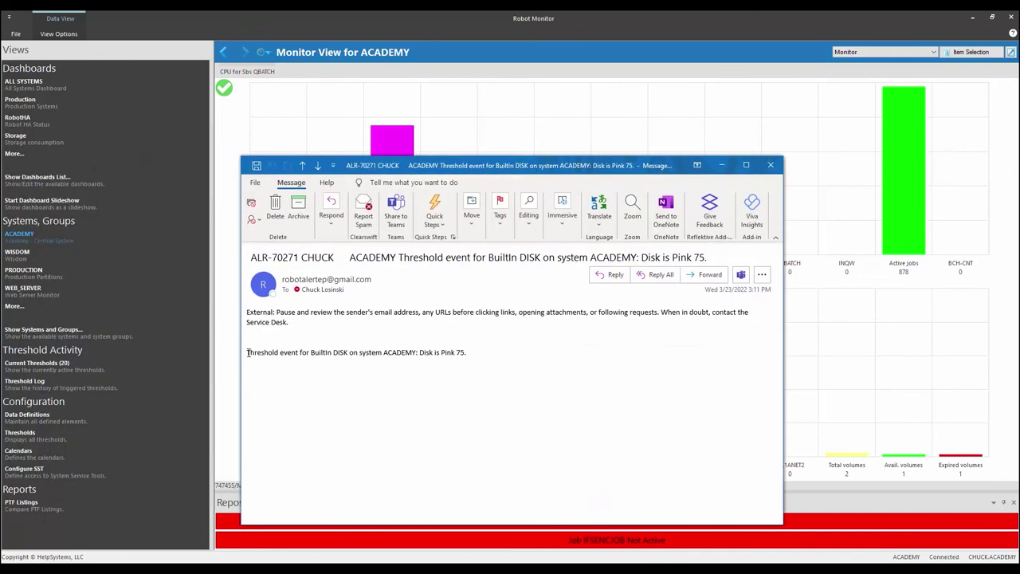
- Review the DISK threshold event text in the alert e-mail in Outlook and move the message window off the DISK bar
{"action": "left_click_drag", "start_coordinate": [247, 352], "coordinate": [472, 352]}
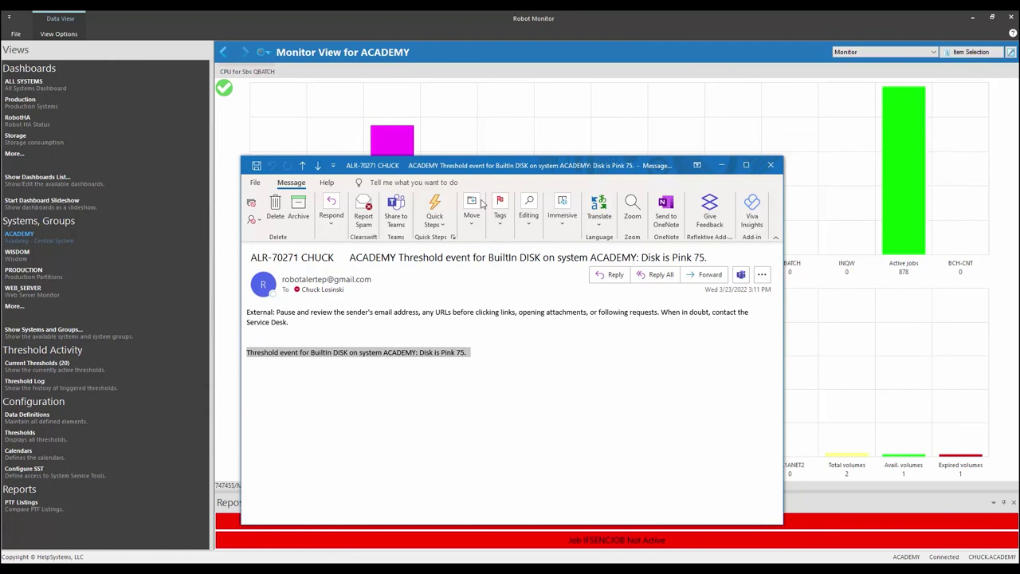
{"action": "left_click_drag", "start_coordinate": [416, 169], "coordinate": [610, 134]}
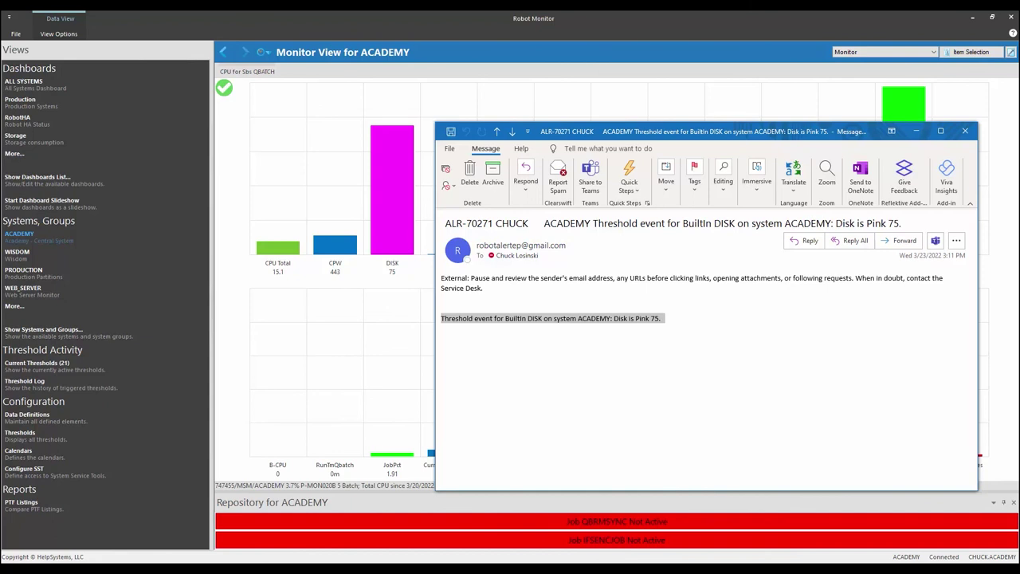
{"action": "left_click", "coordinate": [289, 447]}
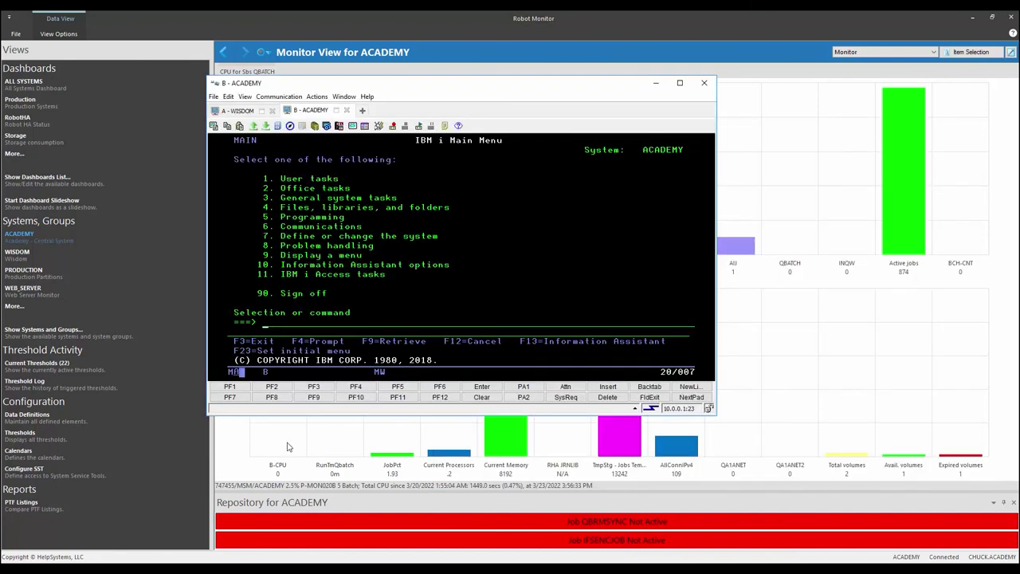
- In the ACADEMY terminal session, run dspmsg msm/monthr and display the details of the "Disk is Pink" threshold message
{"action": "type", "text": "dspmsg msm/monthr"}
{"action": "key", "text": "Return"}
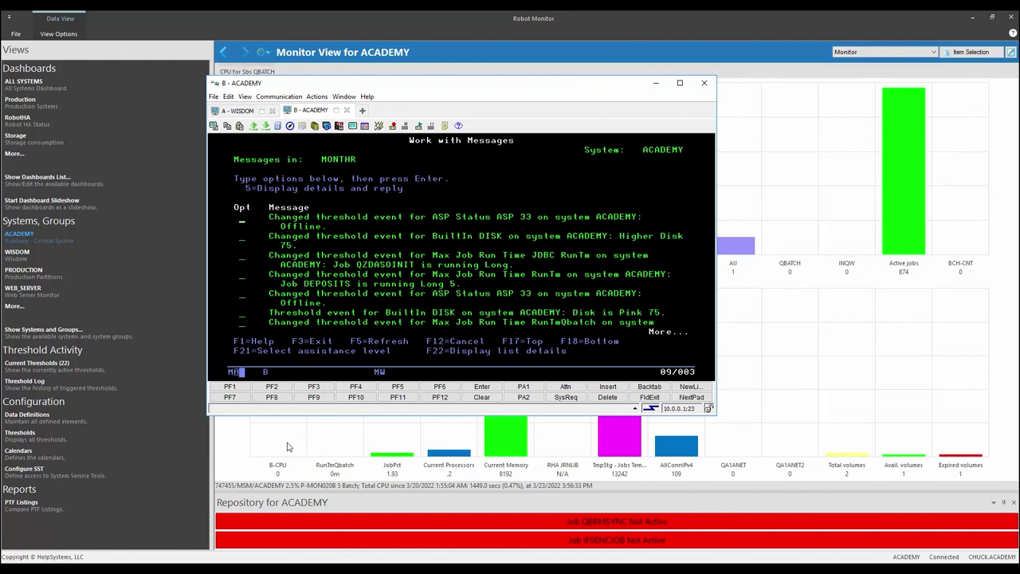
{"action": "left_click", "coordinate": [246, 317]}
{"action": "type", "text": "5"}
{"action": "key", "text": "Return"}
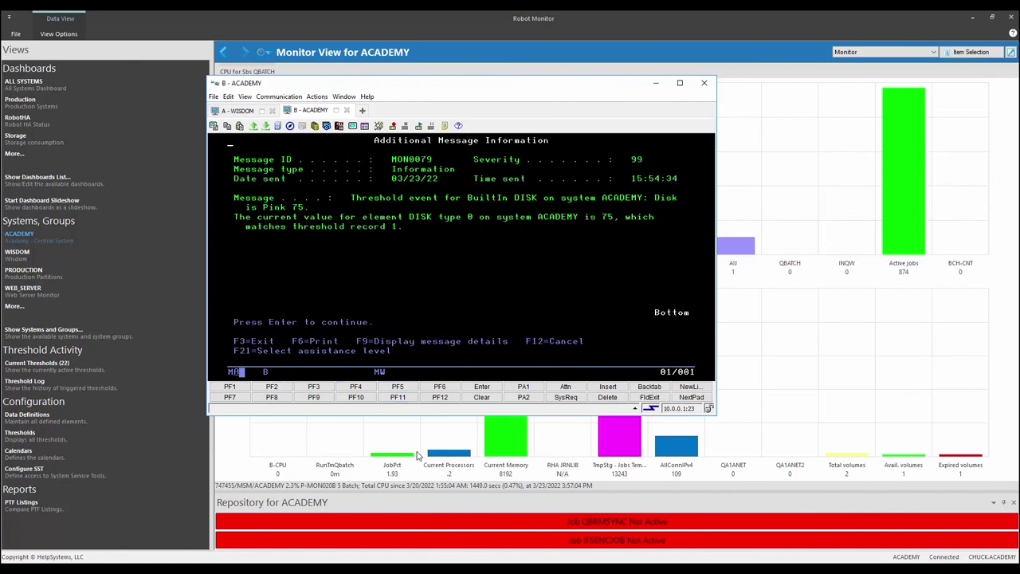